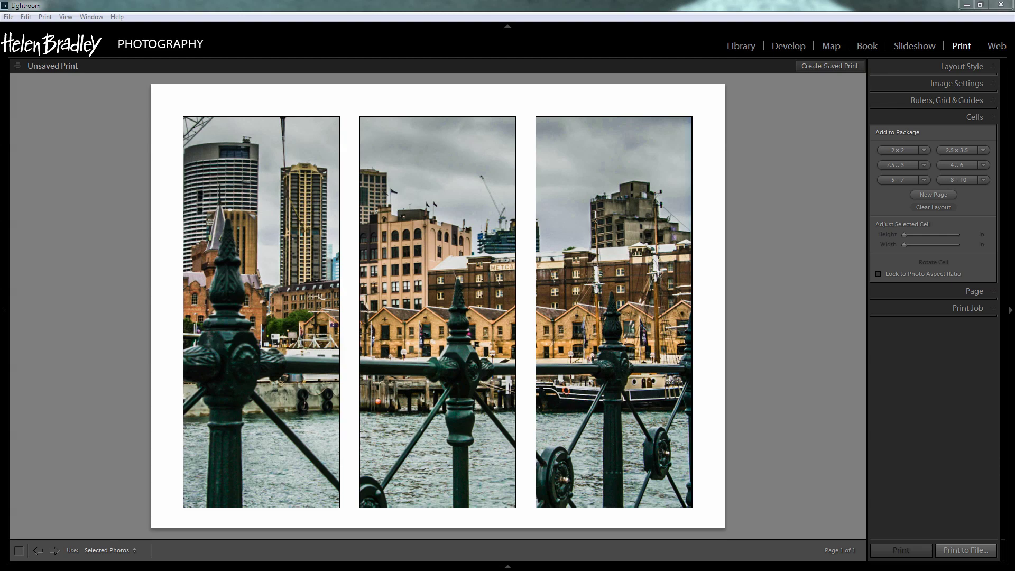
View the source photo in the Develop module, return to the Print module and show the Custom Package layout style.
key("d")
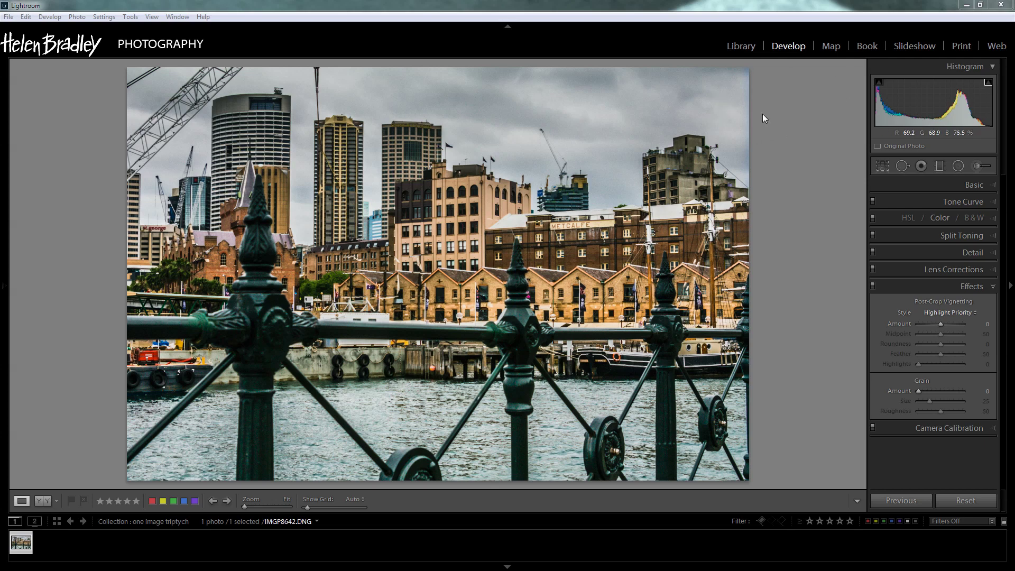
left_click(959, 46)
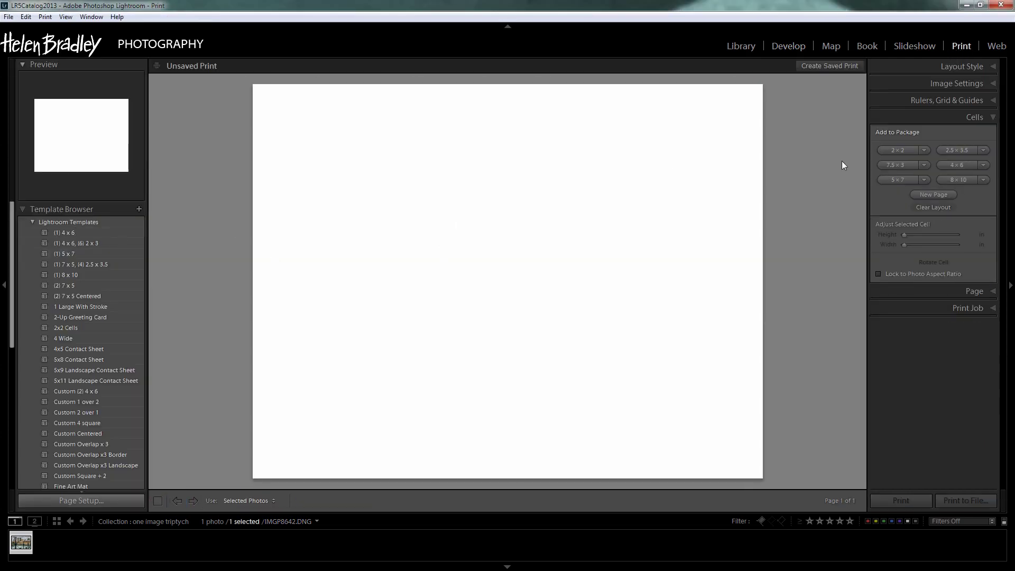
left_click(988, 66)
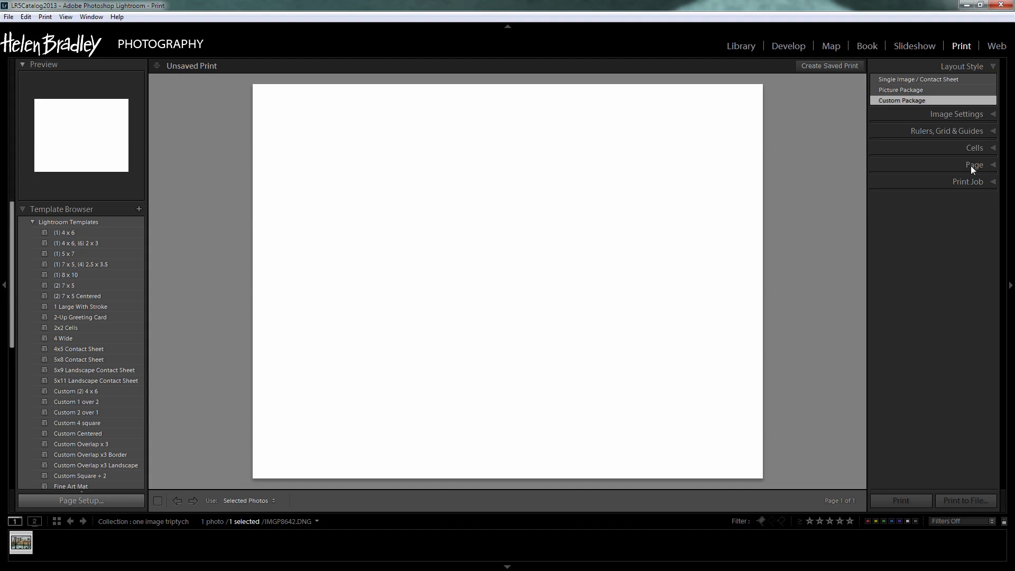
Set the print job to output a JPEG file with a file resolution of 300 ppi.
left_click(993, 183)
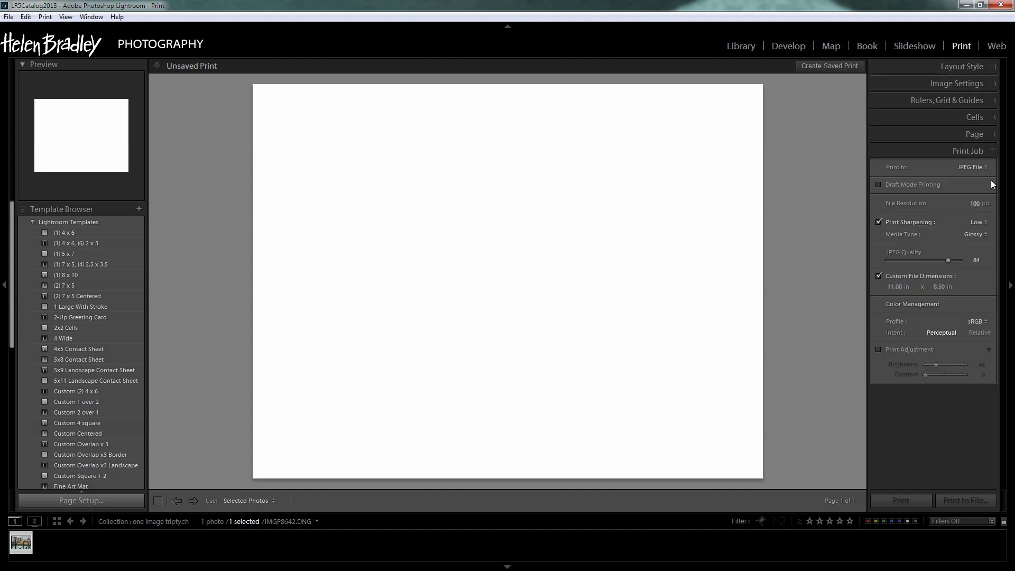
left_click(963, 167)
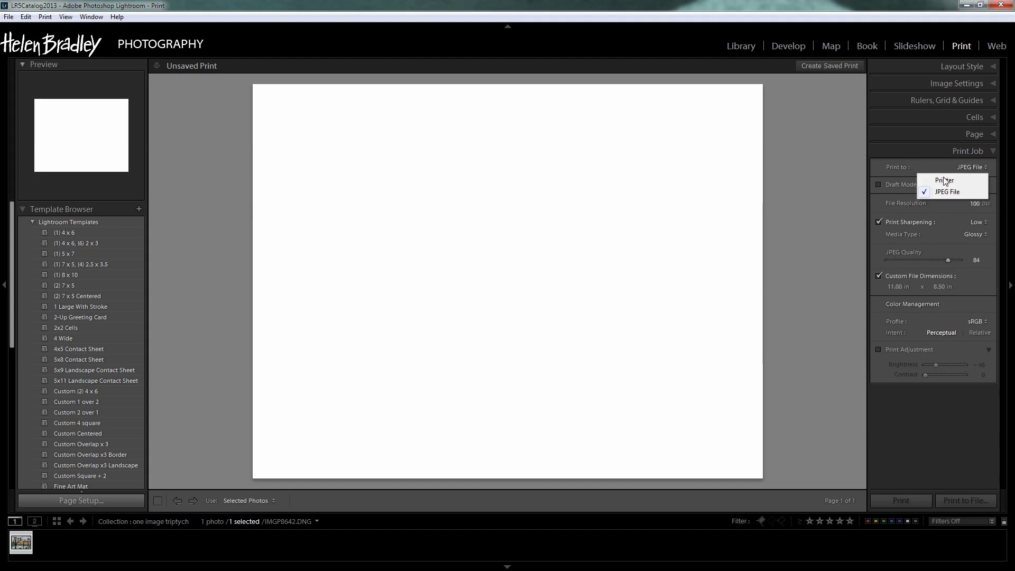
left_click(947, 193)
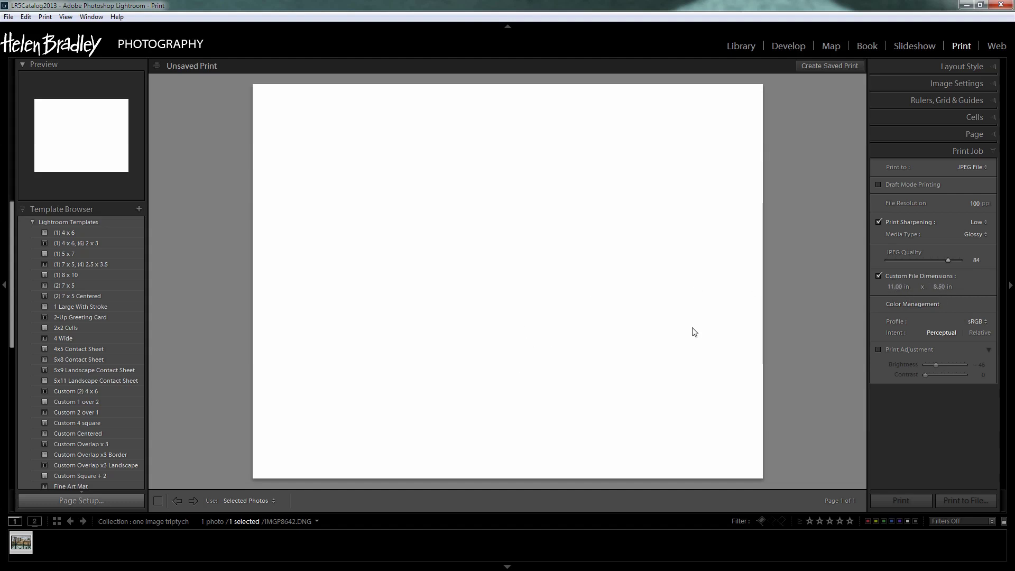
left_click(978, 203)
type("300")
key("Tab")
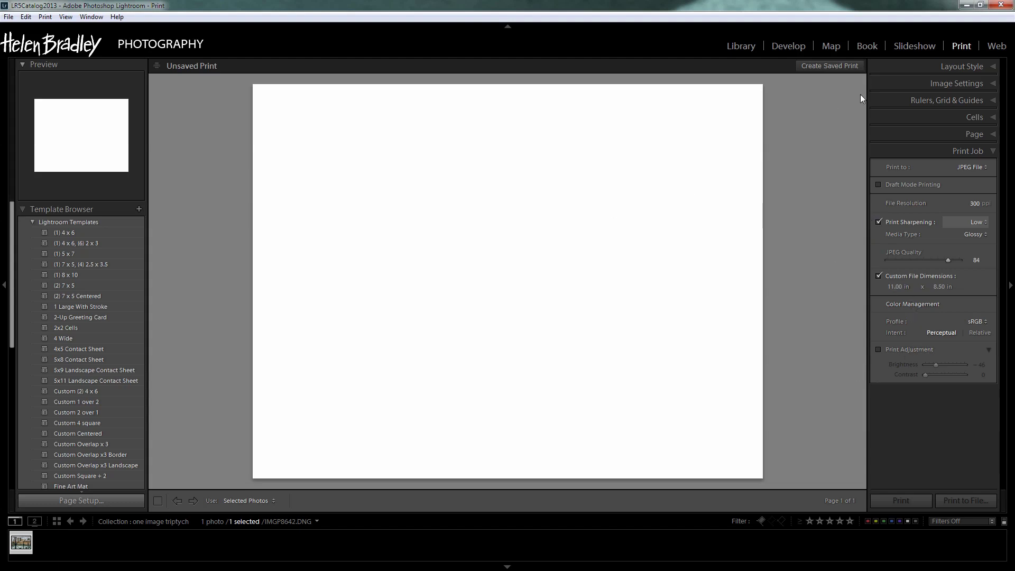
Add a custom 7.5 x 3 in cell to the page and position it inside the upper-left corner with a small margin.
left_click(976, 114)
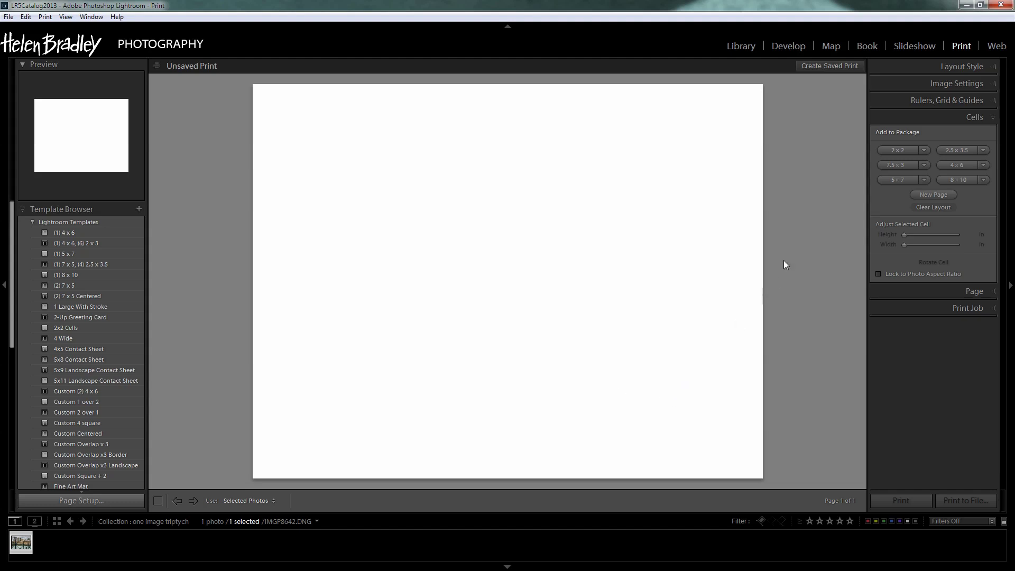
left_click(924, 166)
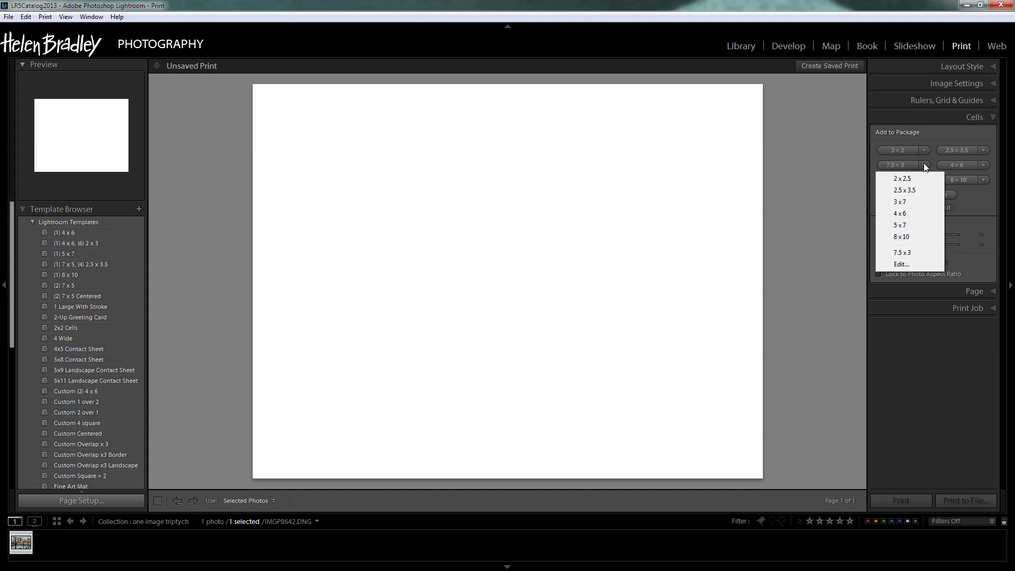
left_click(897, 265)
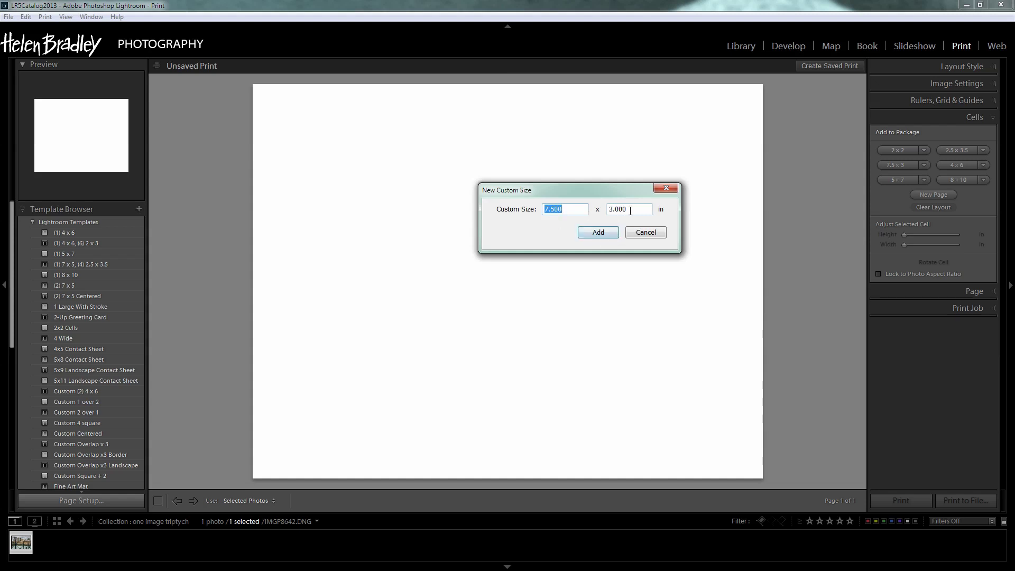
left_click(594, 236)
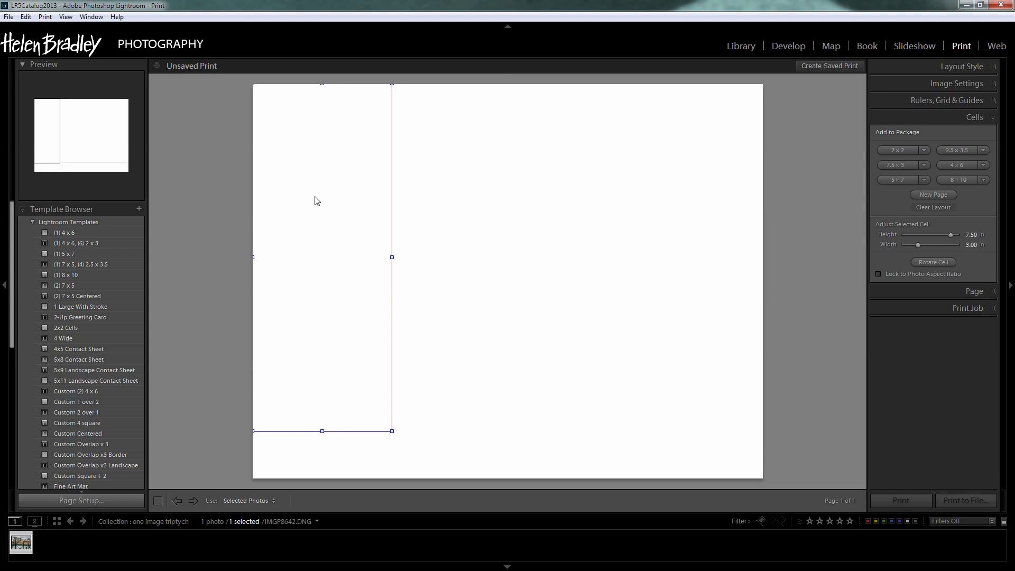
left_click_drag(316, 201, 347, 223)
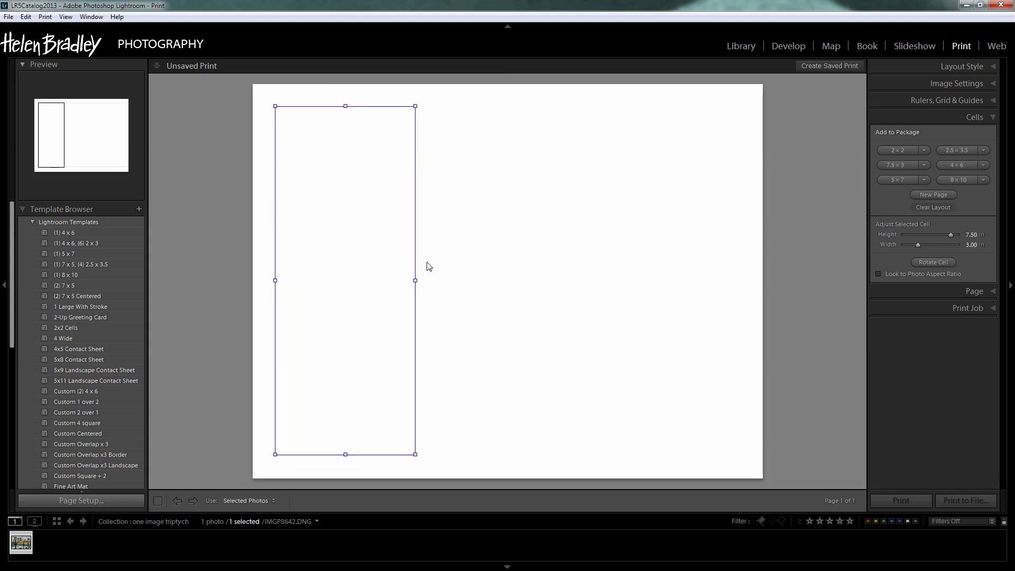
left_click(901, 164)
left_click_drag(522, 256, 538, 284)
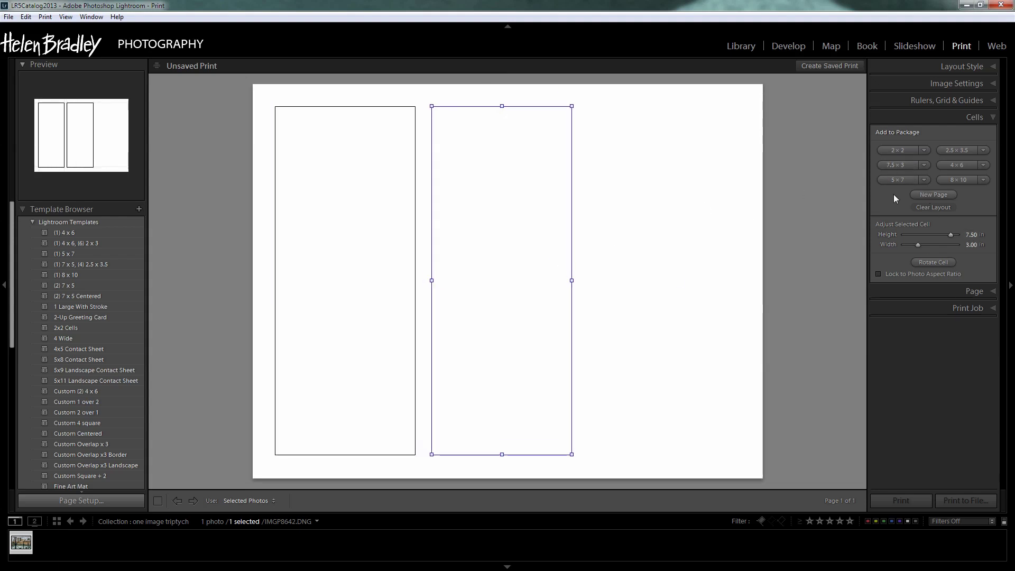
left_click(903, 164)
key("Delete")
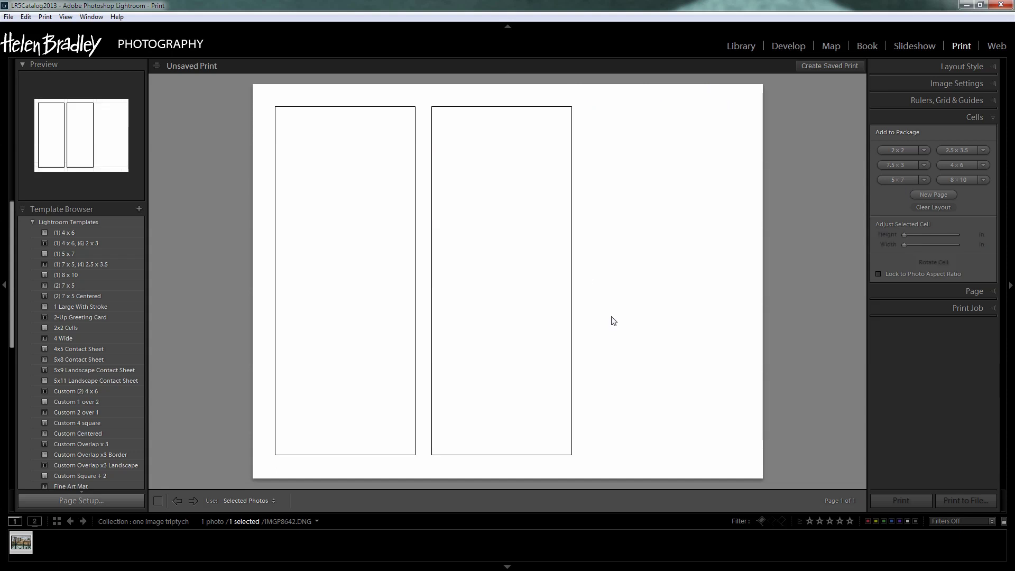
left_click(529, 307)
key("Delete")
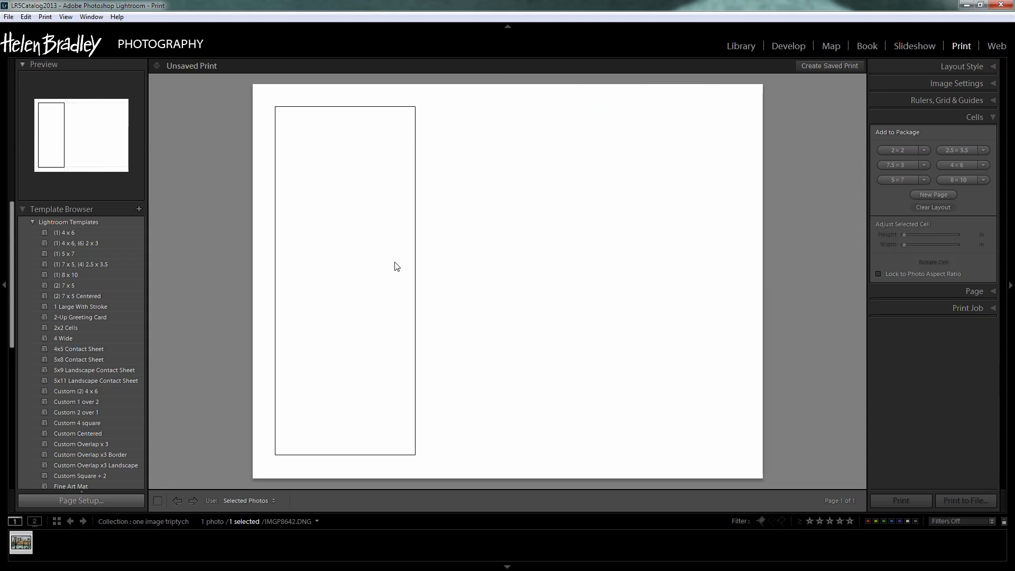
Duplicate the first cell twice to make a row of three, aligning the copies' tops with the original.
left_click(396, 240)
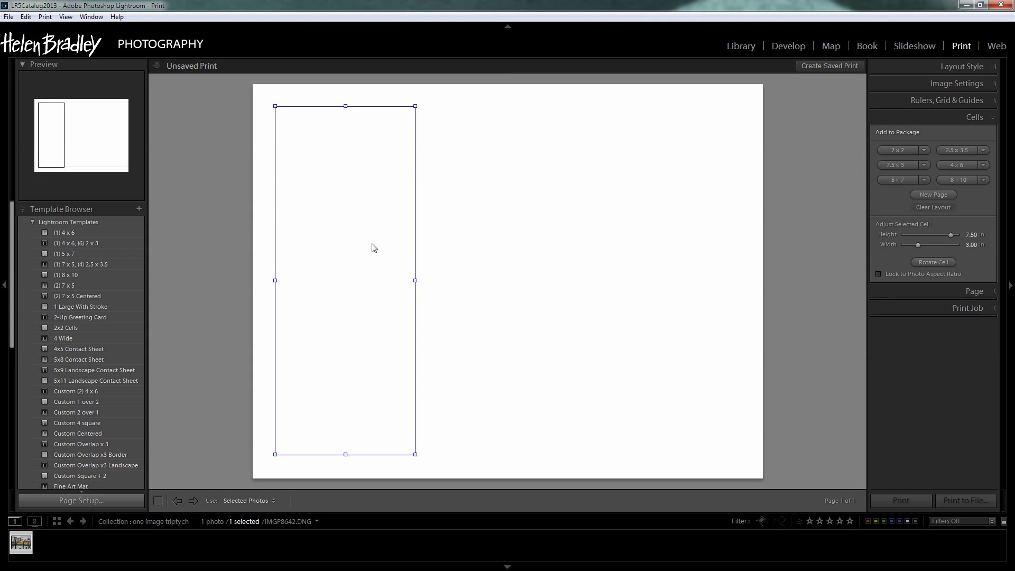
left_click_drag(367, 241, 654, 261)
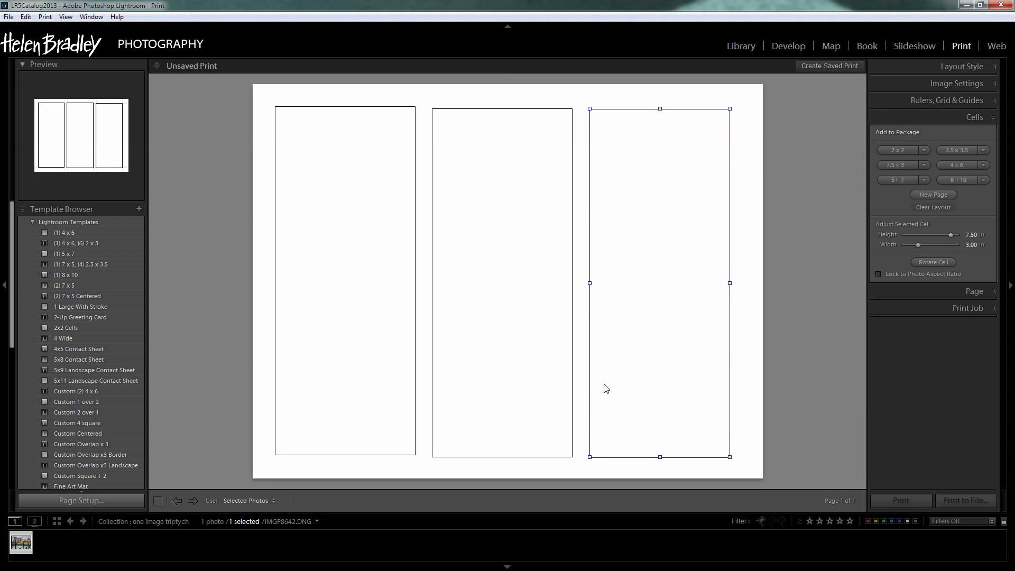
left_click_drag(604, 385, 612, 386)
left_click_drag(477, 383, 476, 381)
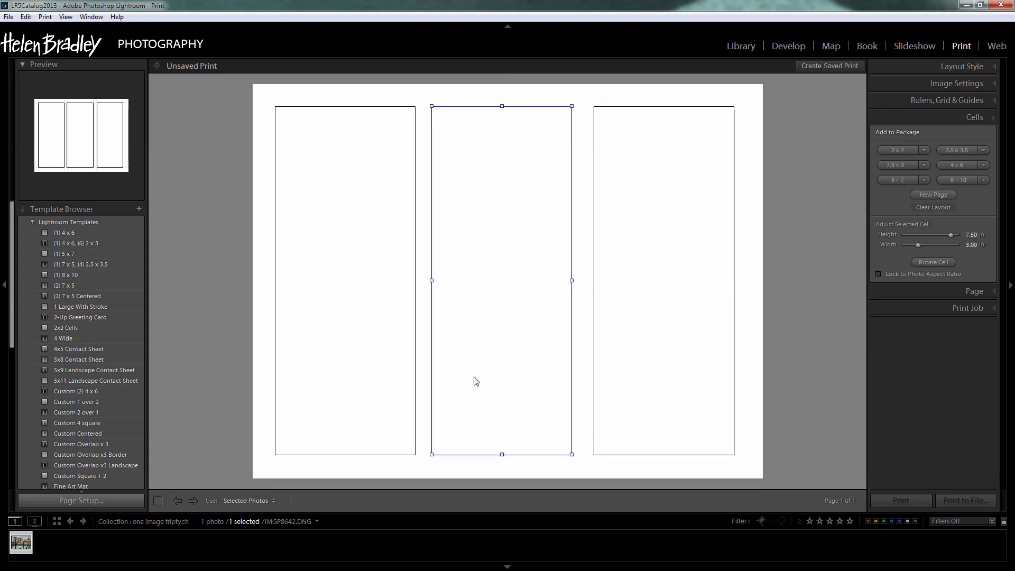
Adjust the middle and right cells horizontally so that the gaps between the three cells are equal.
left_click(367, 364)
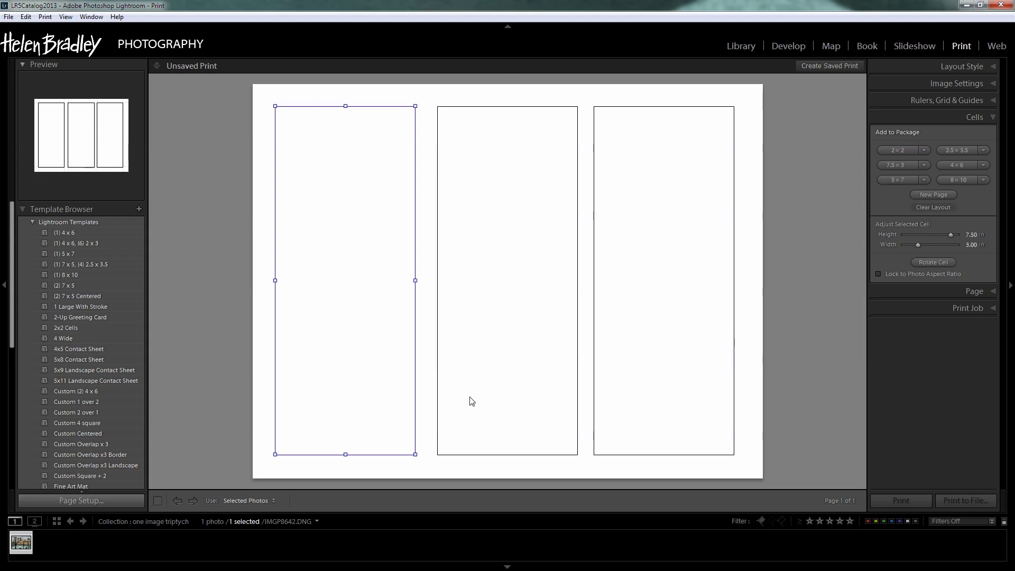
left_click_drag(455, 389, 453, 385)
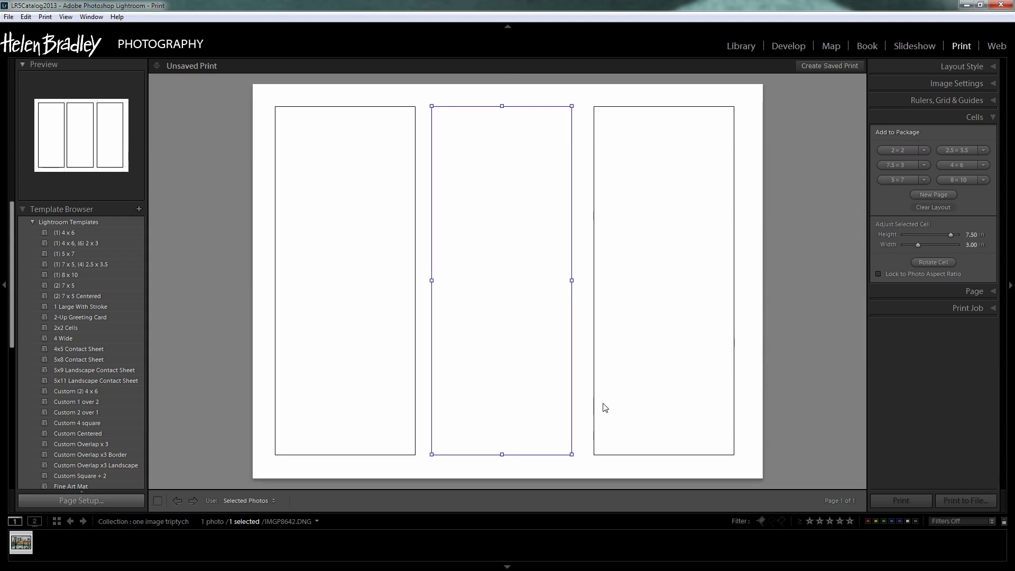
left_click(643, 399)
left_click_drag(643, 400, 647, 400)
left_click_drag(528, 392, 533, 394)
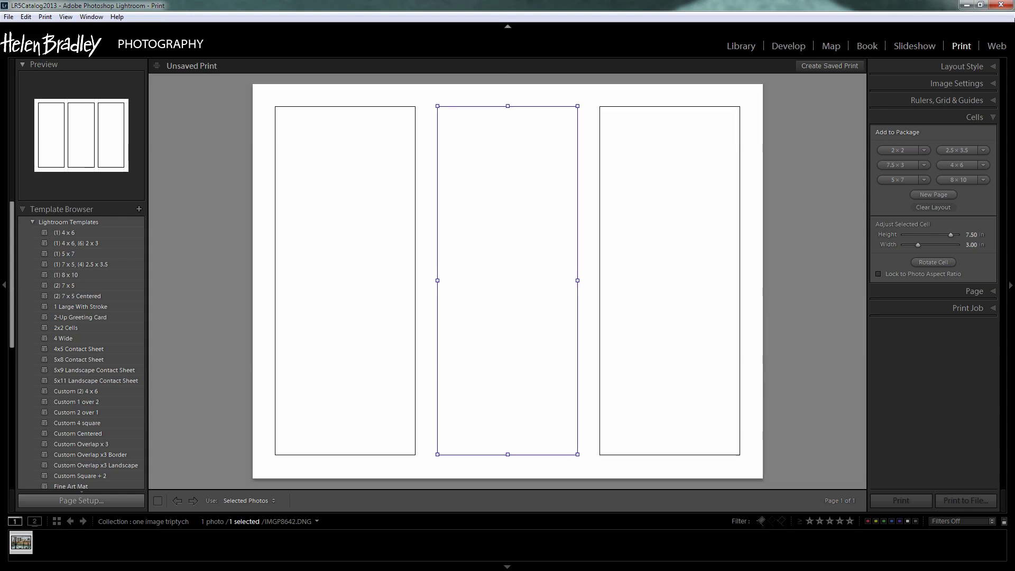
Choose Grid as the grid snap option for the layout and deselect the middle cell.
left_click(992, 102)
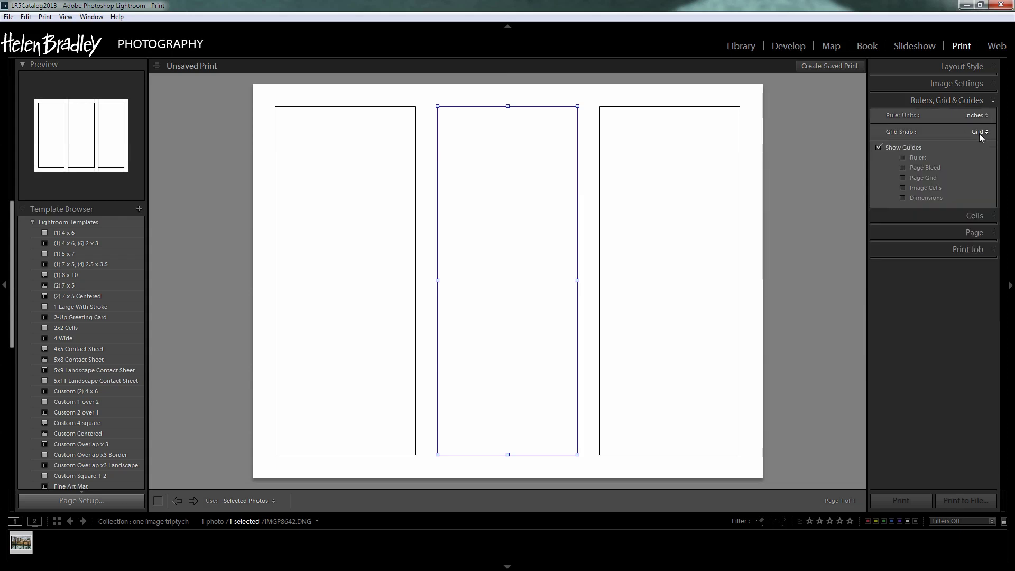
left_click(980, 134)
left_click(954, 168)
left_click(760, 400)
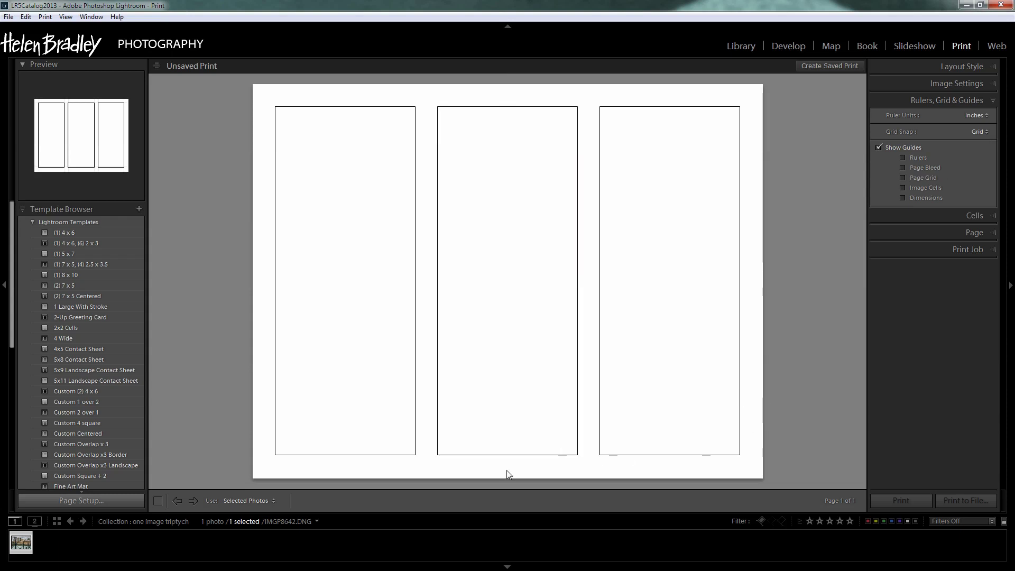
Fill all three cells with the photo IMGP8642.DNG and deselect the last cell.
left_click_drag(19, 545, 316, 316)
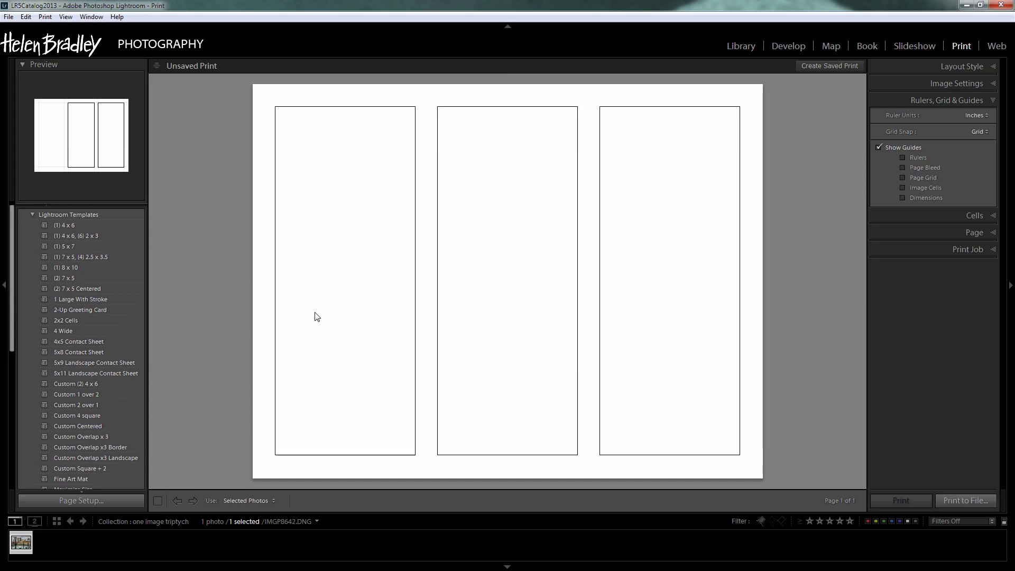
left_click_drag(19, 547, 503, 309)
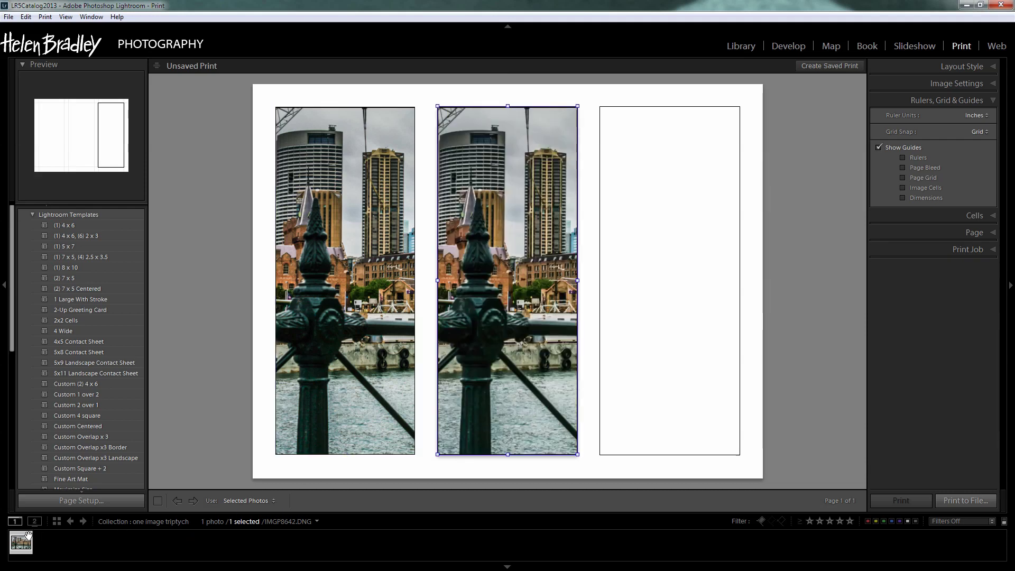
left_click_drag(21, 545, 664, 278)
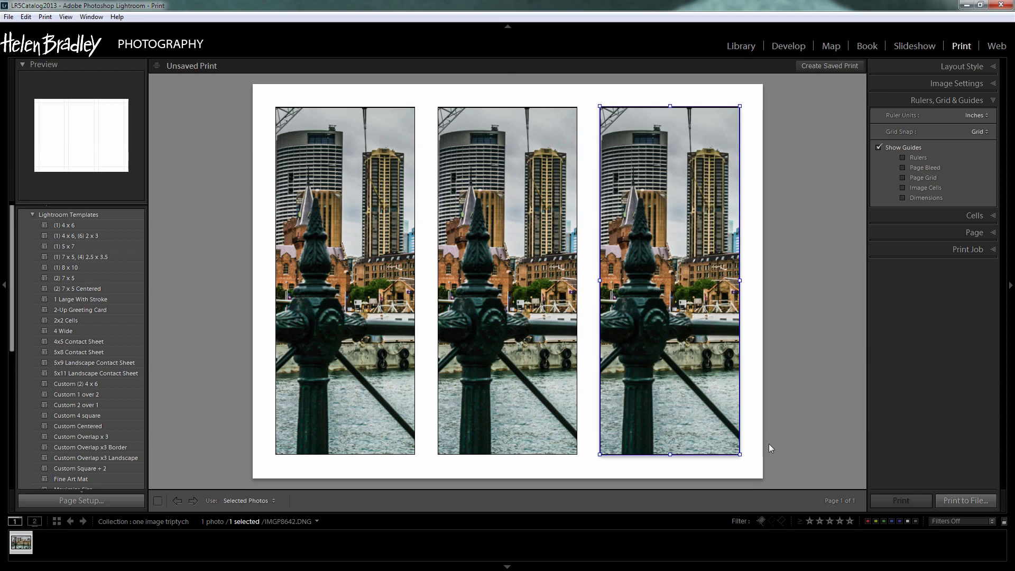
left_click(747, 441)
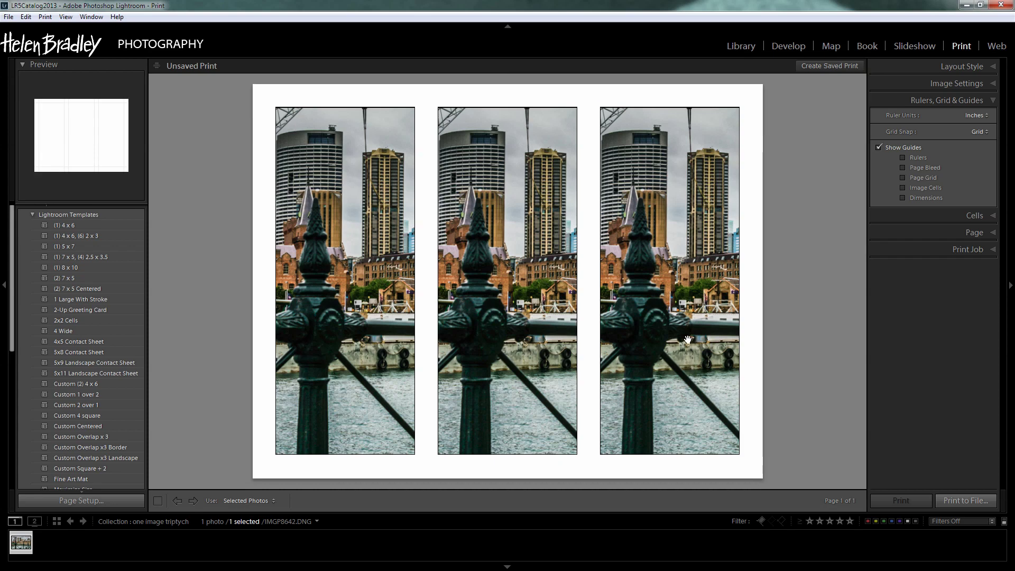
Try to reposition the photo inside the right cell independently of the other two cells.
left_click_drag(688, 340, 631, 334)
left_click_drag(622, 337, 692, 345)
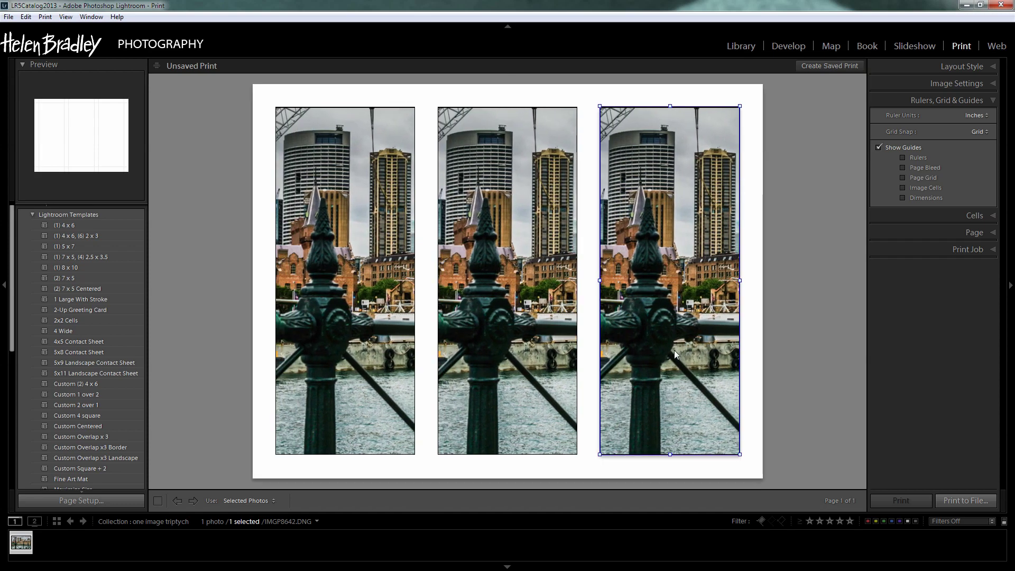
left_click_drag(683, 351, 660, 376)
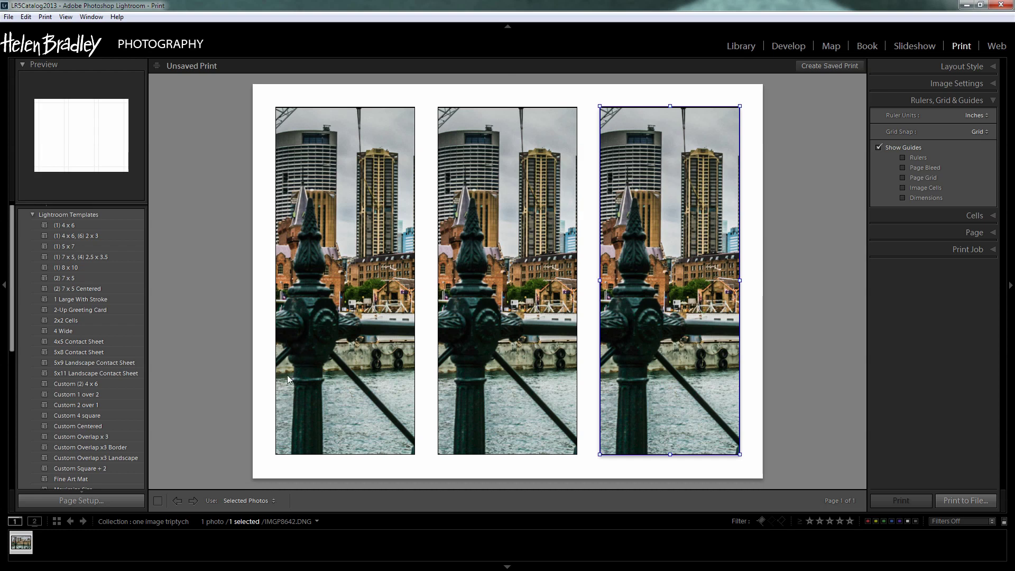
Create two virtual copies of the photo IMGP8642.DNG.
right_click(19, 544)
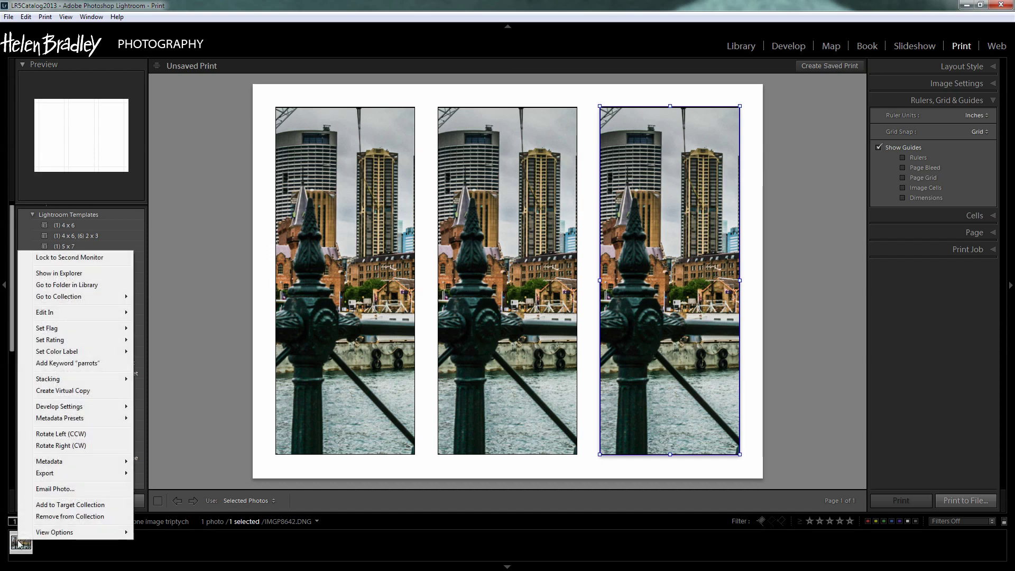
left_click(85, 392)
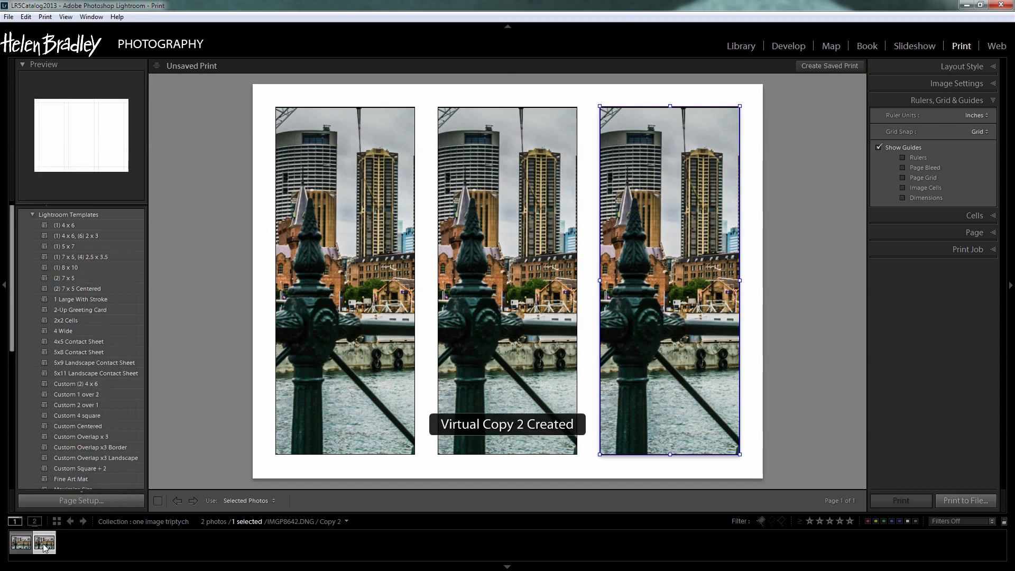
right_click(19, 545)
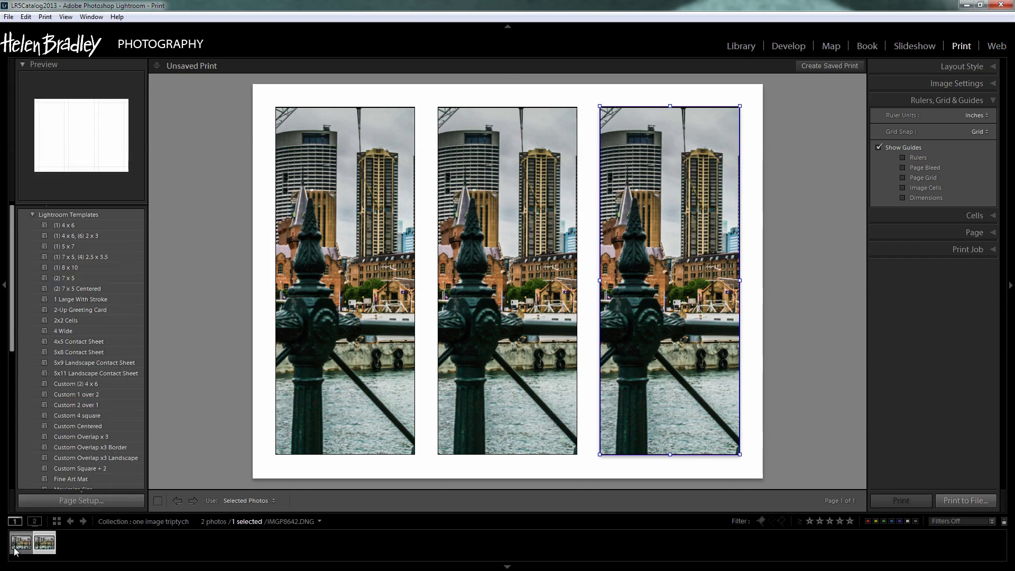
left_click(17, 551)
right_click(18, 549)
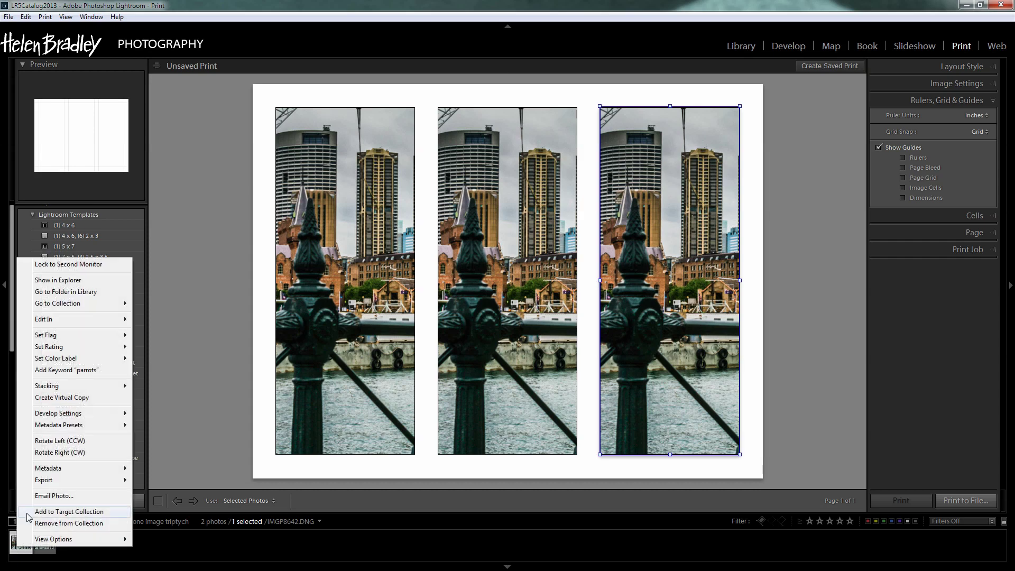
left_click(80, 398)
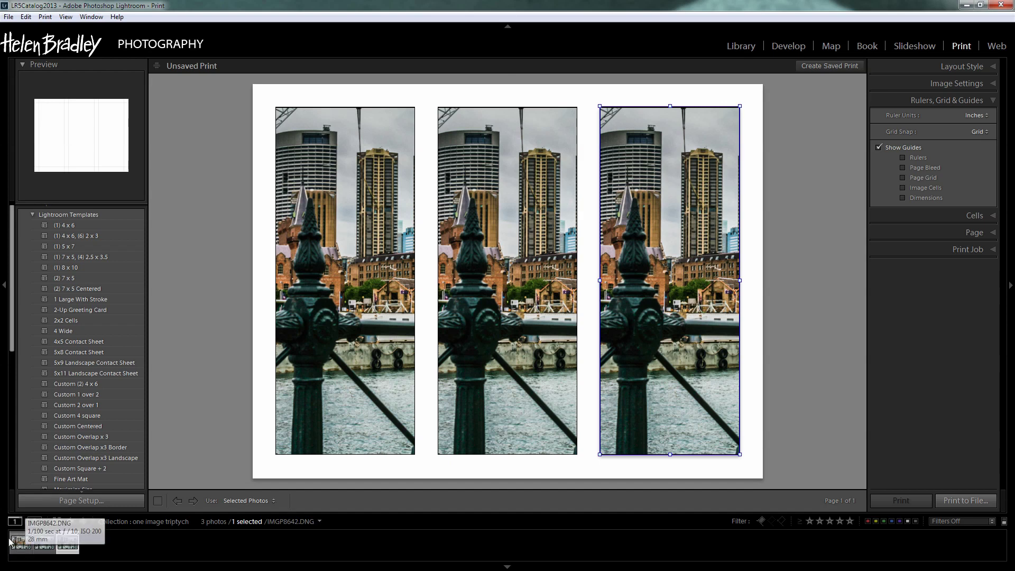
Place the virtual copies in the middle and right cells and shift the right cell's photo to show the sailing ship.
left_click_drag(10, 542, 503, 306)
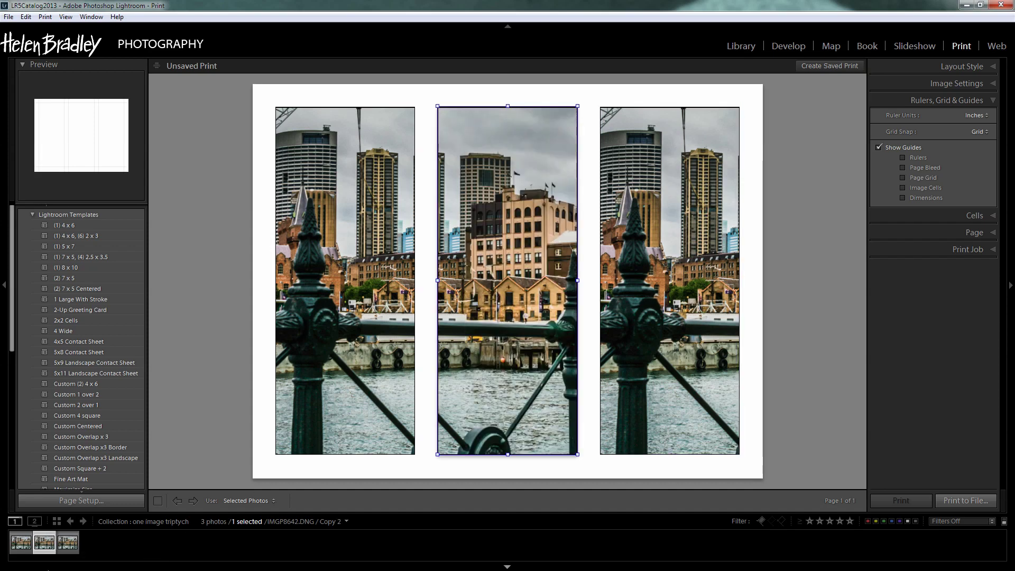
left_click_drag(60, 554, 625, 295)
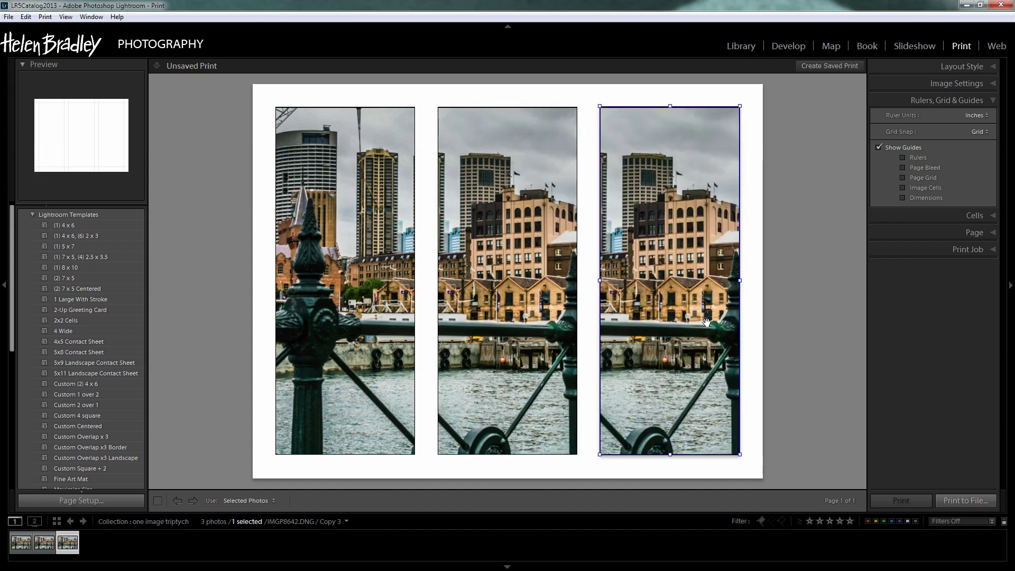
left_click_drag(701, 320, 616, 307)
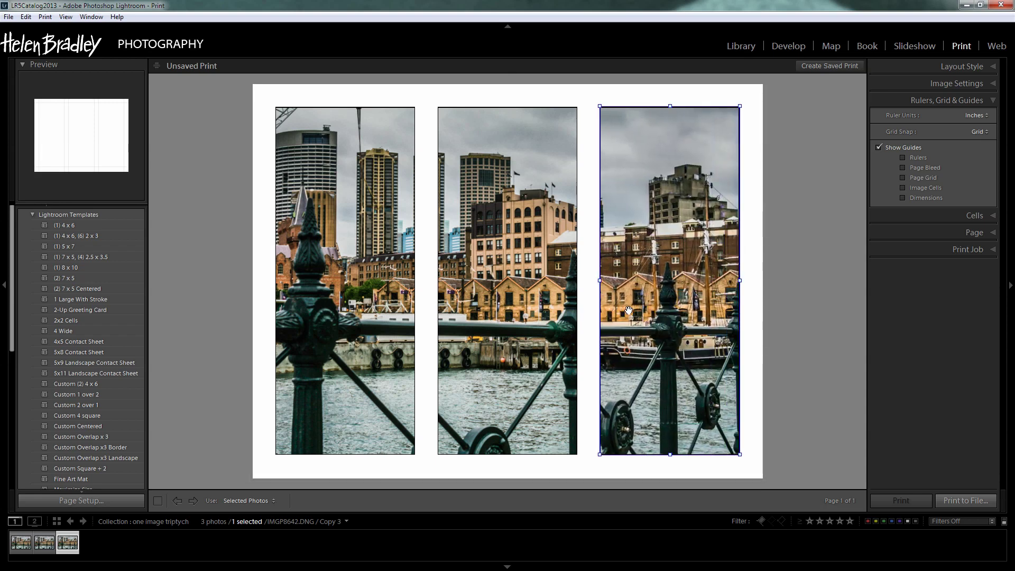
left_click_drag(653, 312, 648, 313)
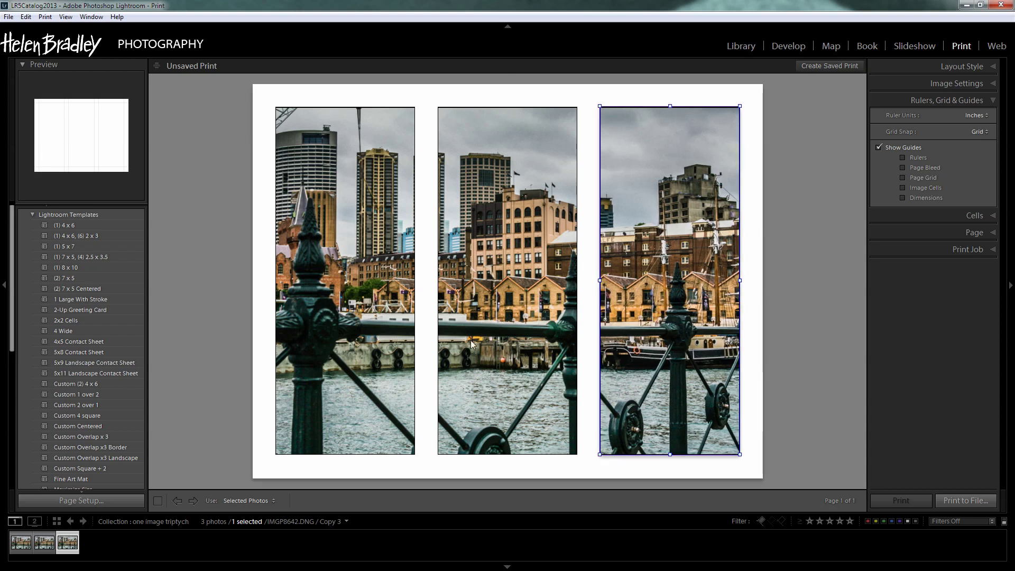
Reposition the photo inside the middle cell to show the pink building with the railing post at its right.
key("ctrl+z")
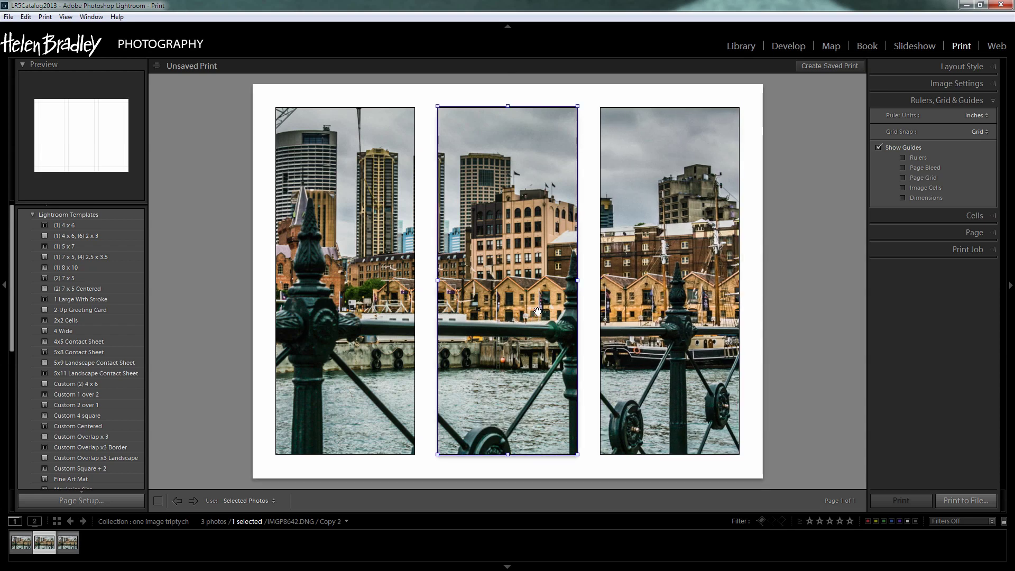
left_click_drag(538, 312, 471, 318)
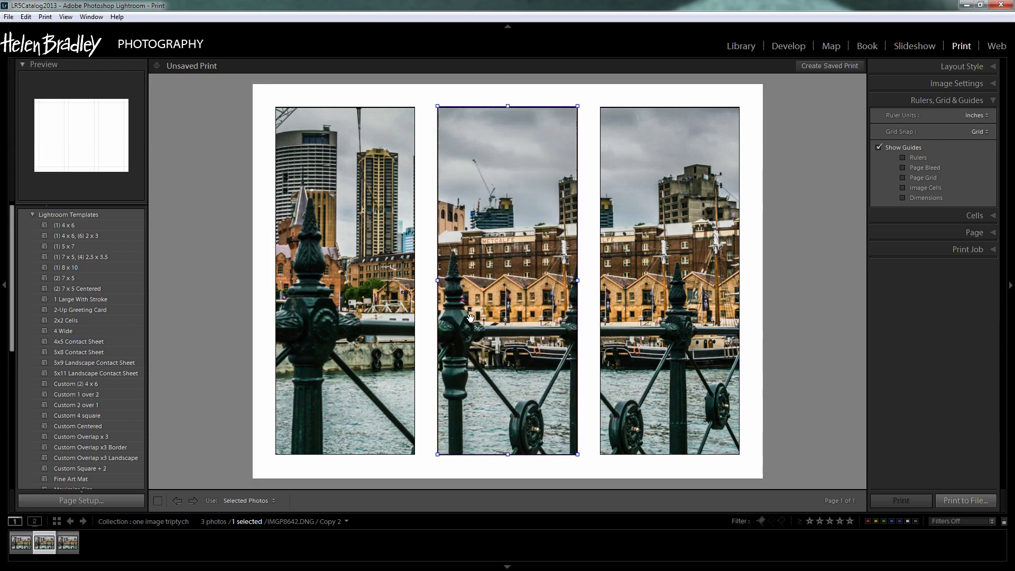
key("ctrl+z")
key("ctrl+z")
key("ctrl+z")
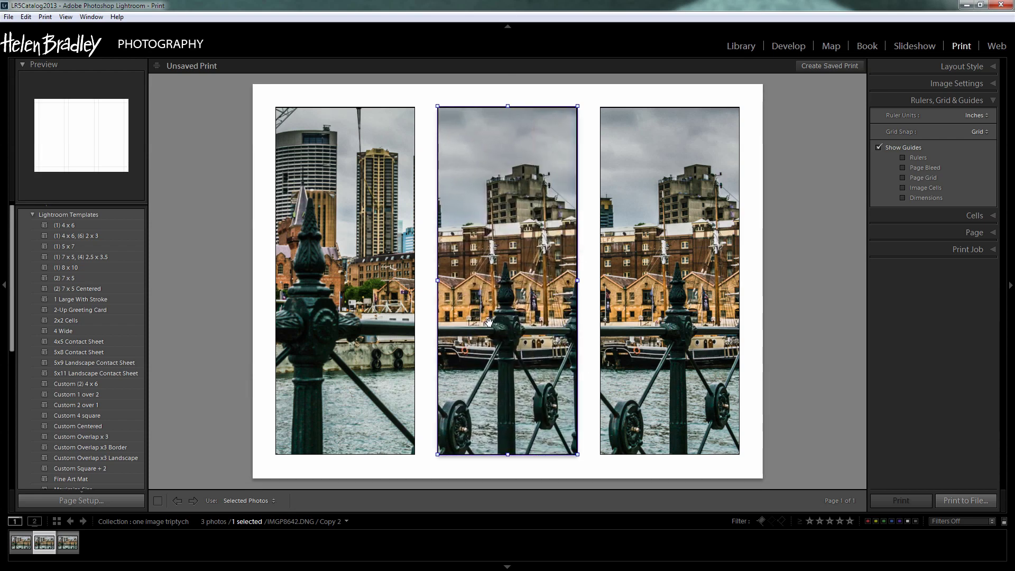
key("ctrl+y")
key("ctrl+y")
key("ctrl+y")
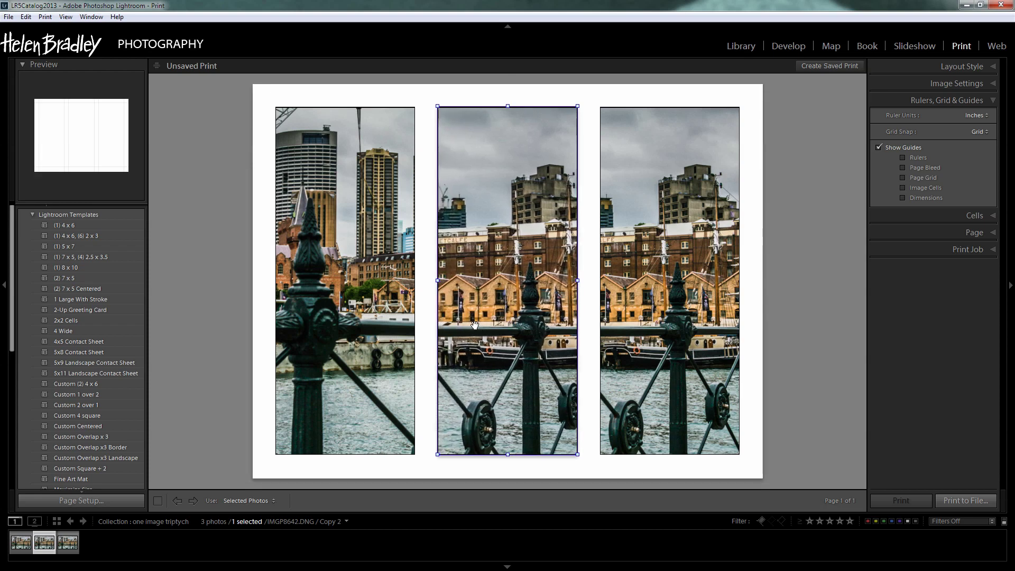
key("ctrl+z")
key("ctrl+z")
key("ctrl+z")
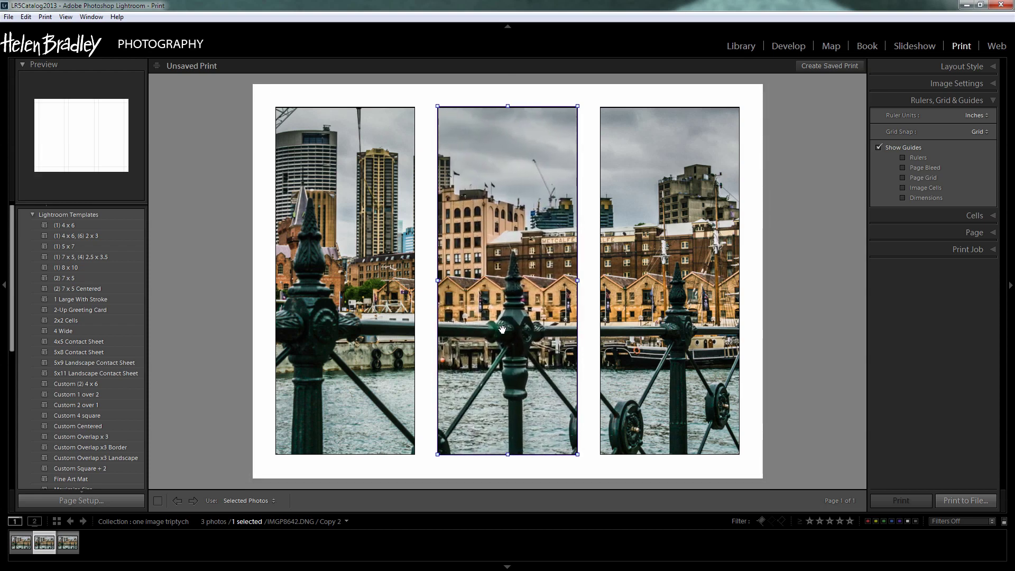
left_click_drag(507, 330, 531, 337)
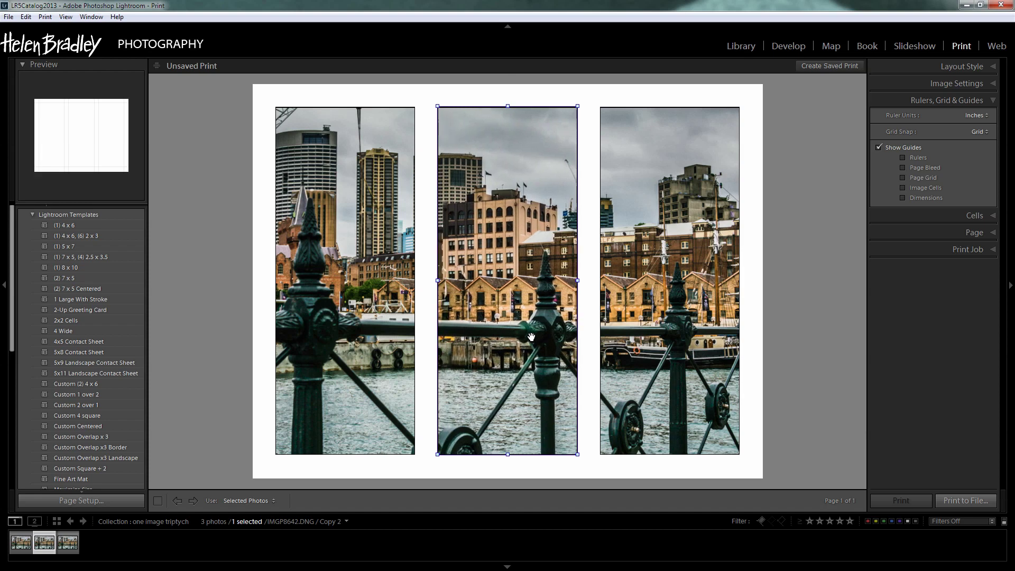
Reposition the photo inside the left cell so that its buildings and railing lead into the middle cell's scene.
left_click(365, 334)
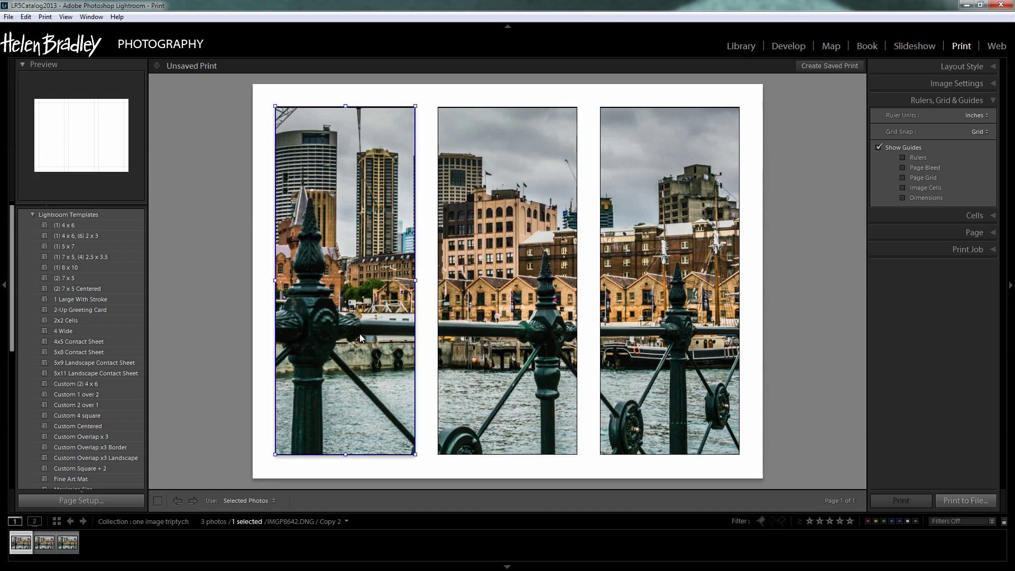
left_click_drag(316, 318, 275, 326)
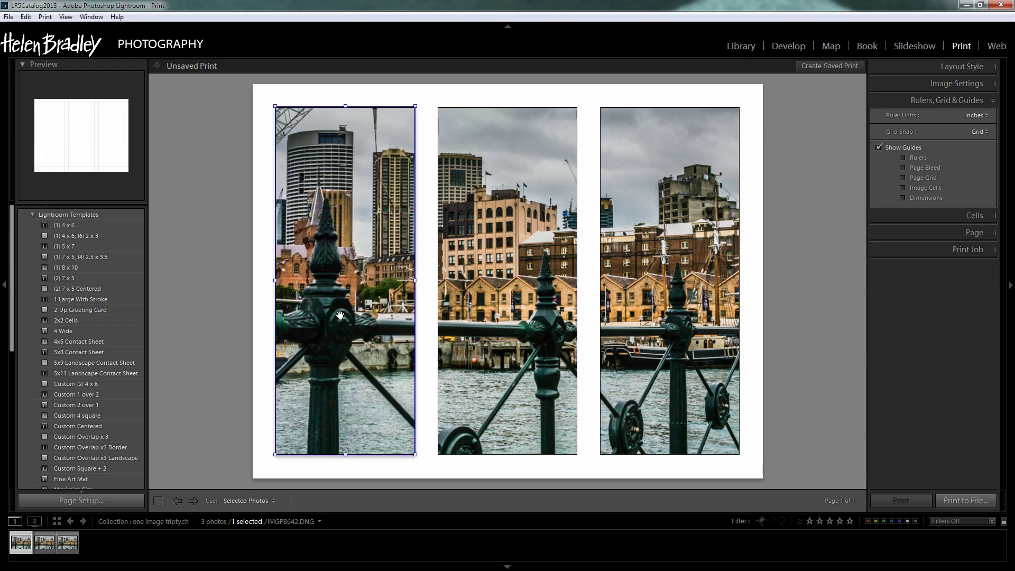
mouse_move(346, 325)
left_mouse_down()
mouse_move(312, 325)
mouse_move(343, 327)
mouse_move(329, 326)
left_mouse_up()
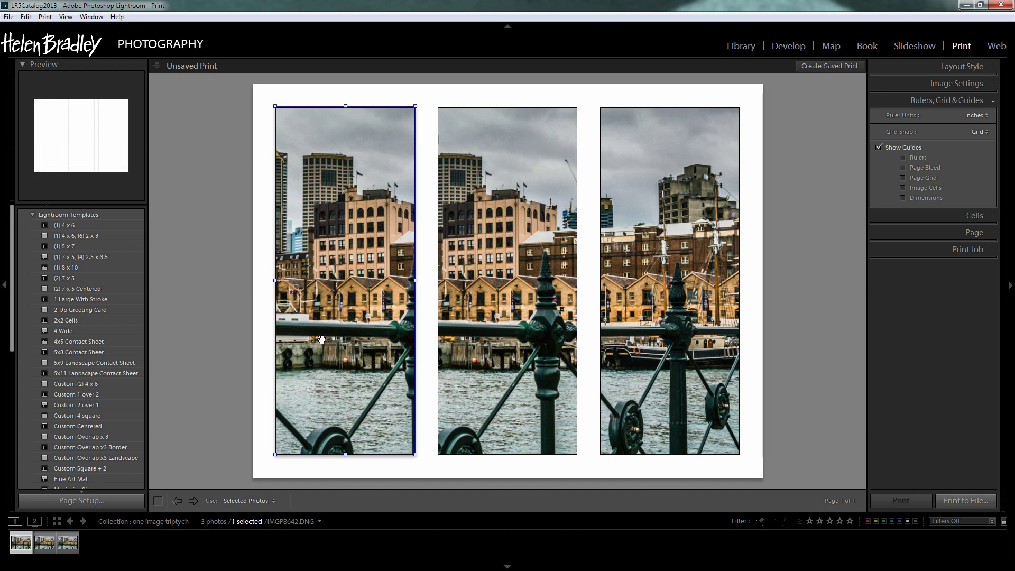
left_click_drag(321, 340, 361, 368)
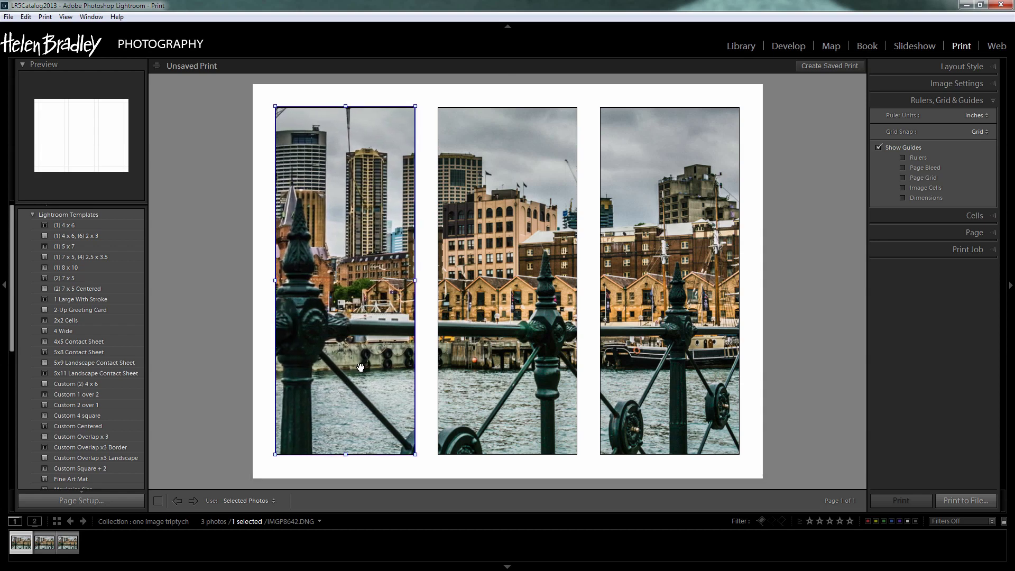
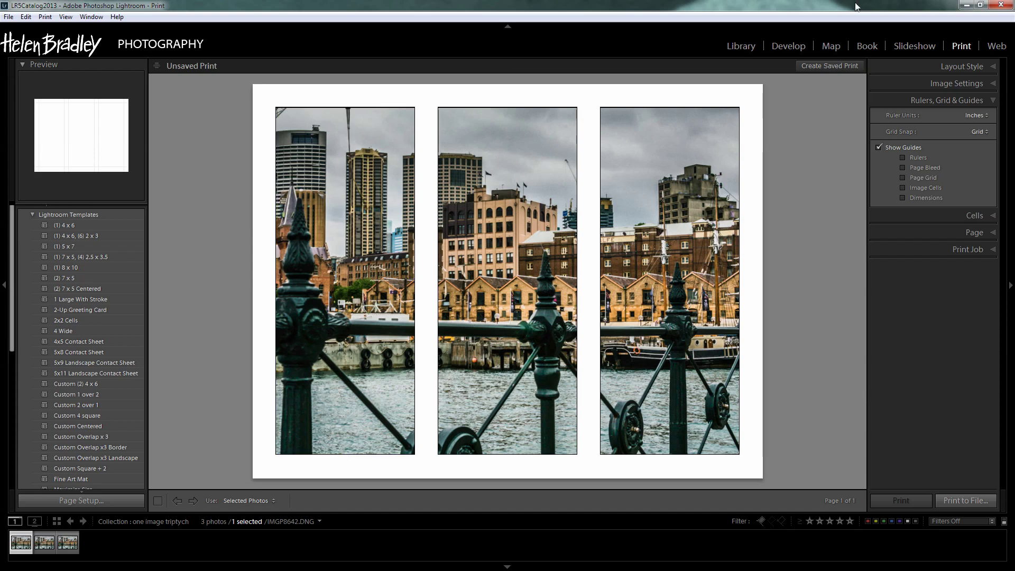
Save the print layout as "one pic triptych" inside the one image triptych collection.
left_click(833, 67)
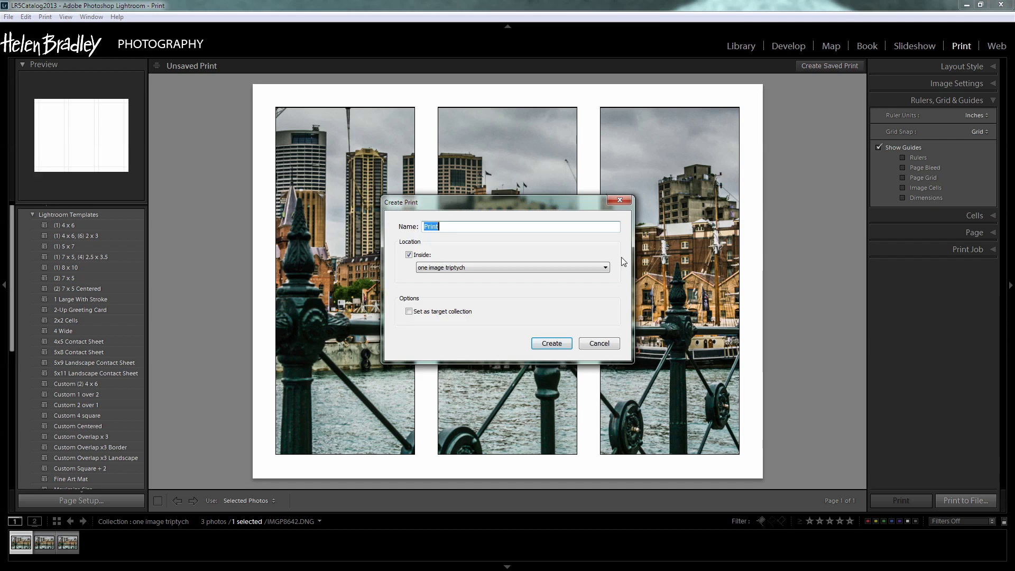
type("one pic triptych")
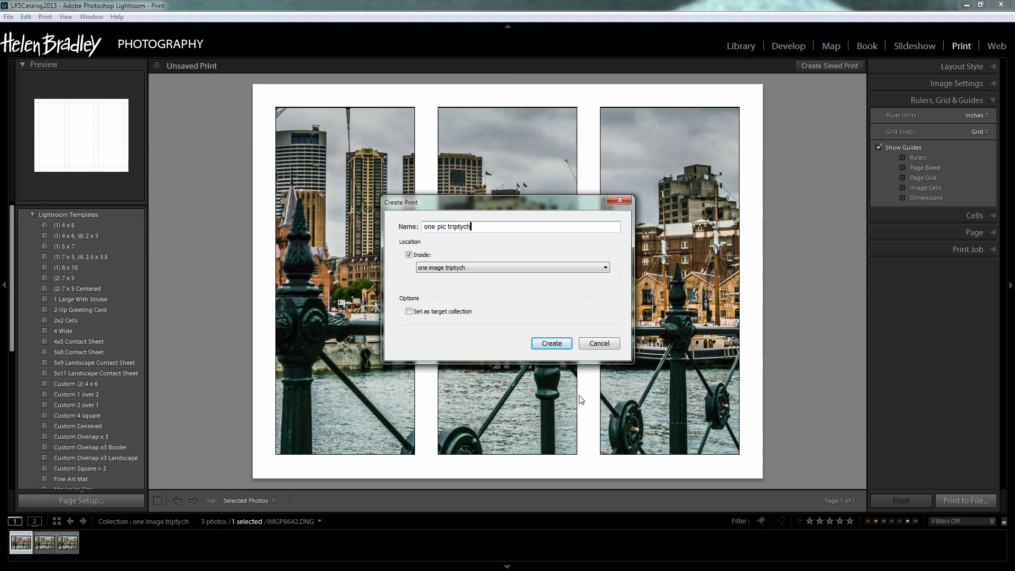
left_click(550, 343)
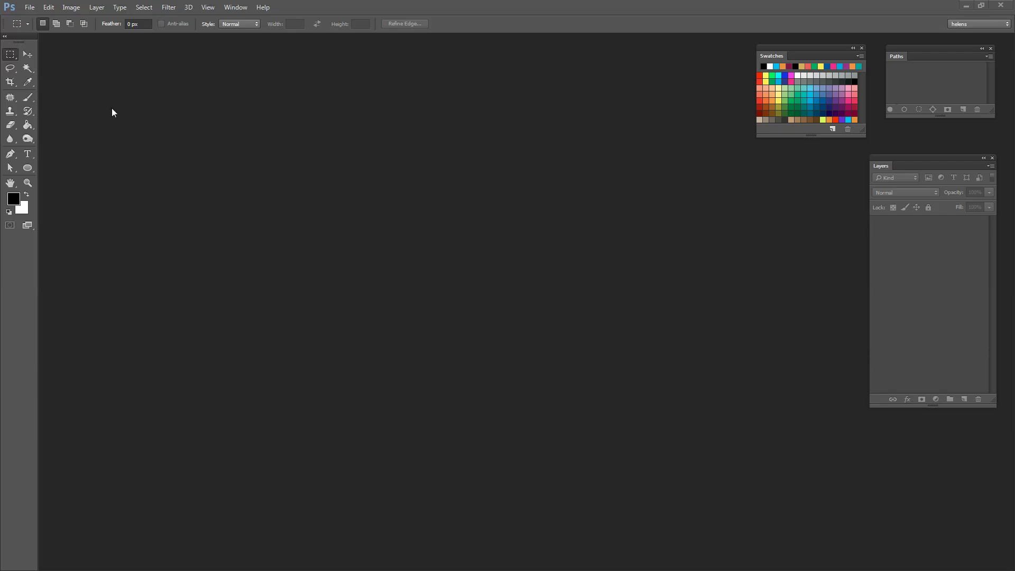
Switch to Photoshop and create a white 11 x 8.5 inch RGB document at 300 pixels/inch, moving its window clear of the tools.
left_click(31, 9)
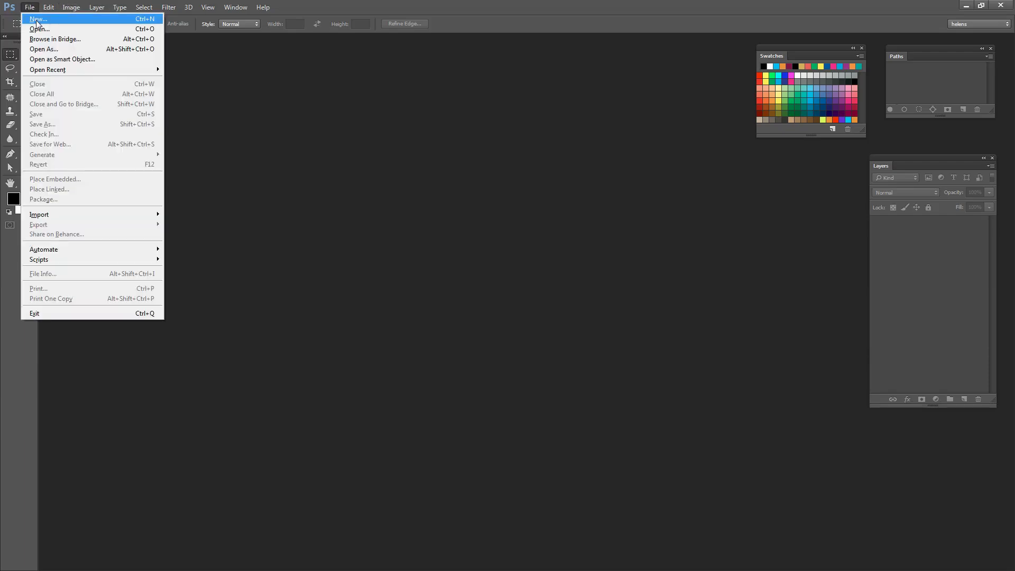
left_click(37, 19)
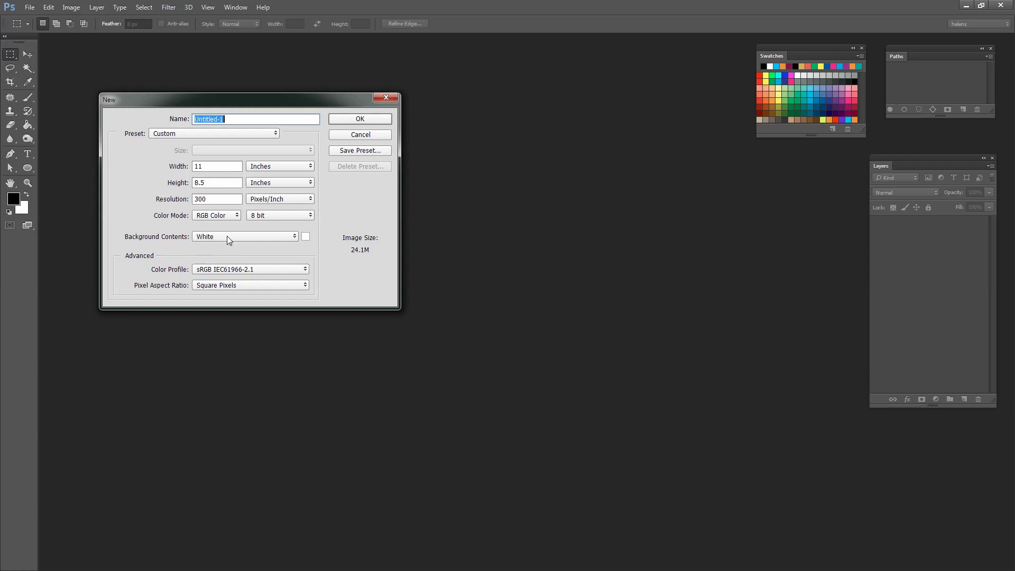
left_click(354, 118)
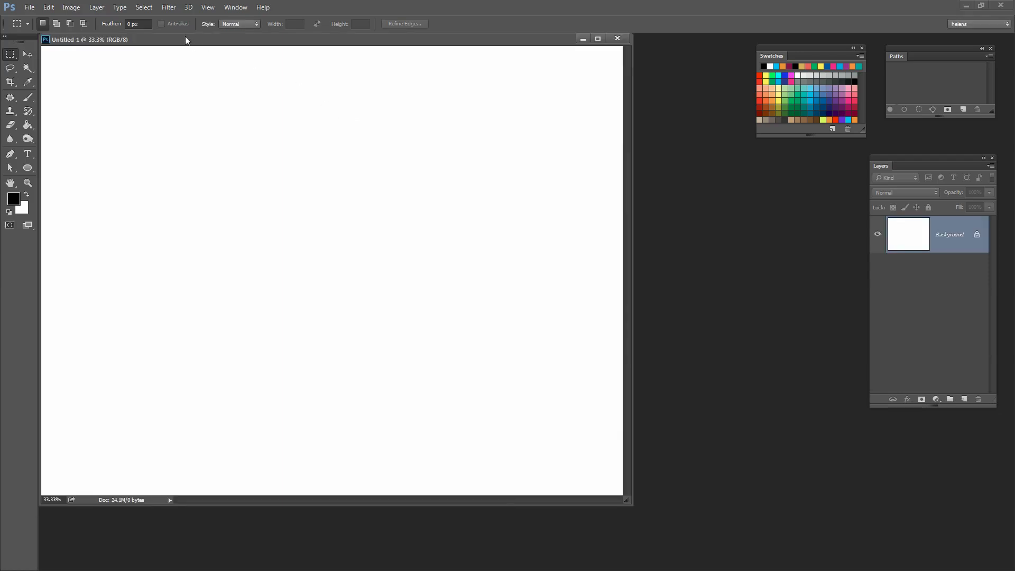
left_click_drag(185, 40, 244, 63)
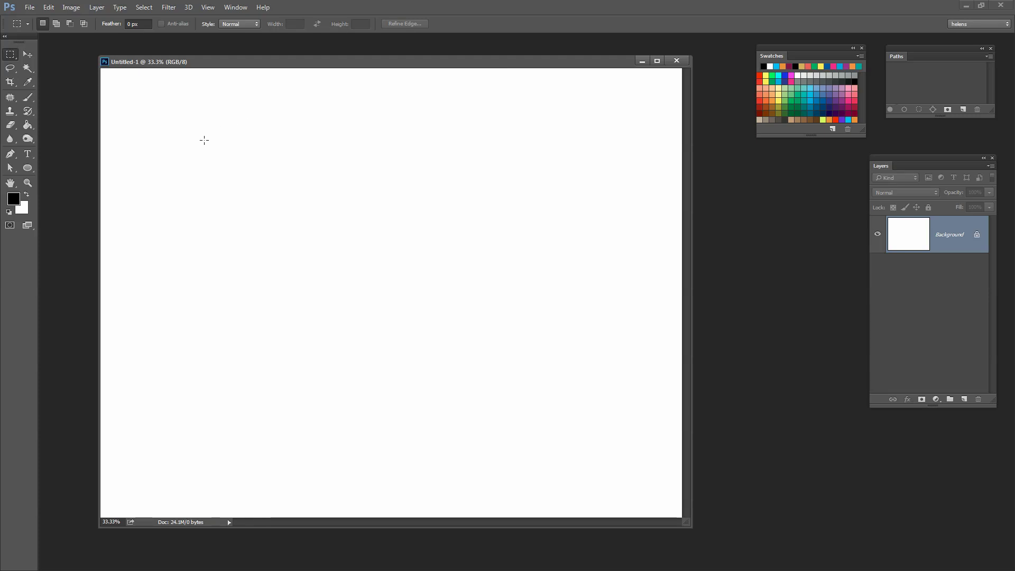
Make a fixed-size 3 x 7.5 in rectangular selection on the canvas's left side and fill it with black on a new layer.
right_click(10, 55)
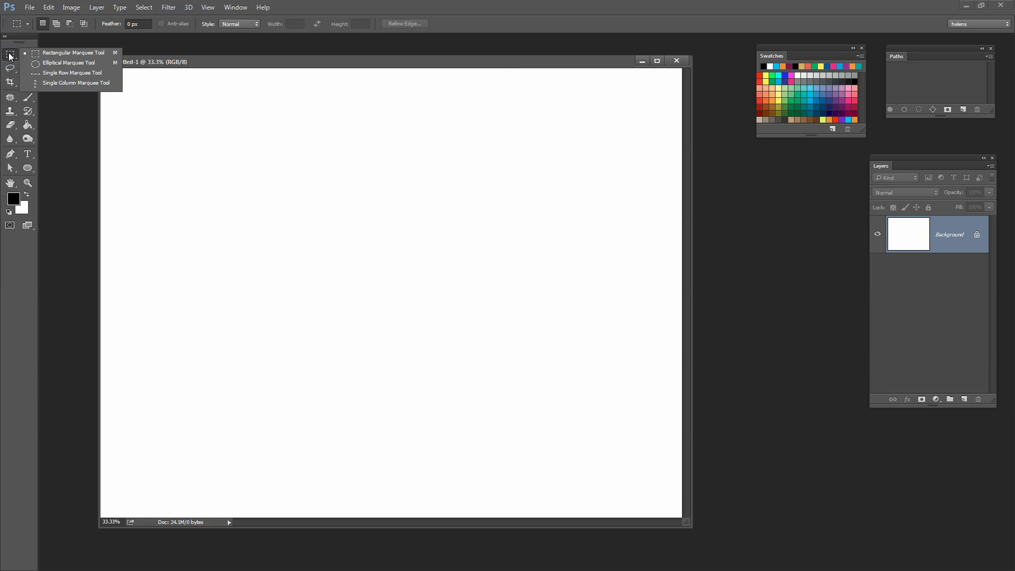
left_click(50, 53)
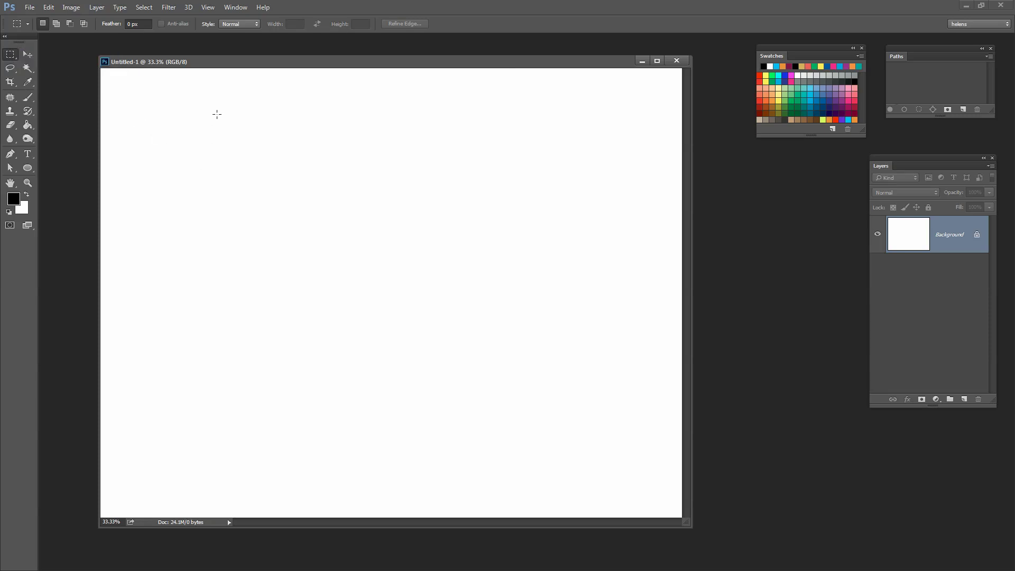
left_click(239, 24)
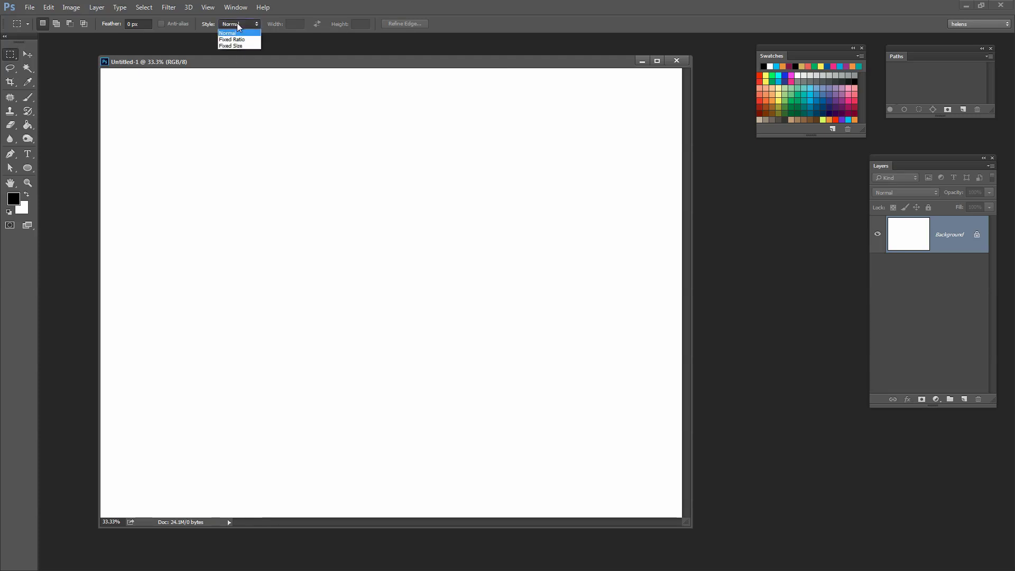
left_click(231, 46)
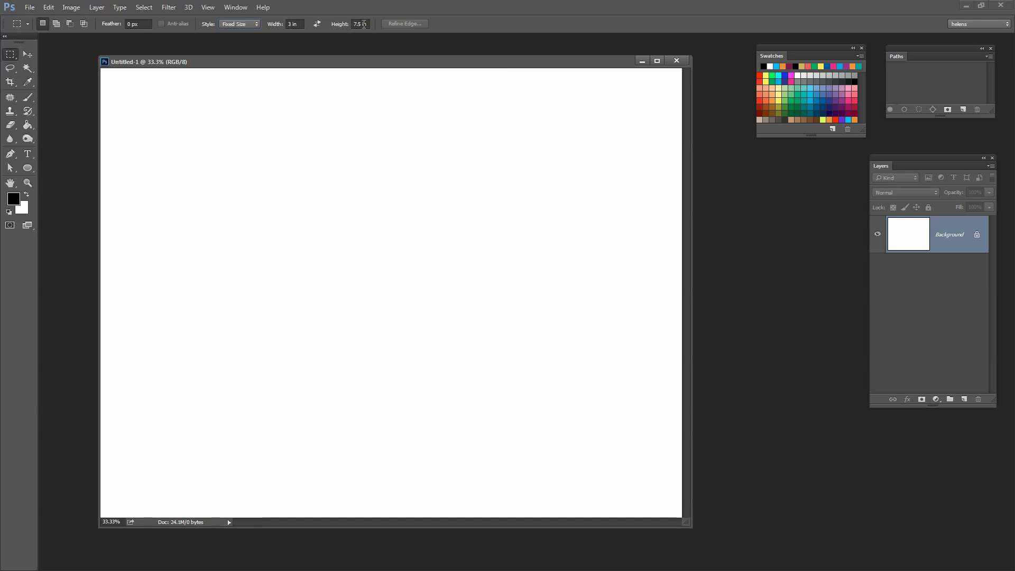
left_click(143, 109)
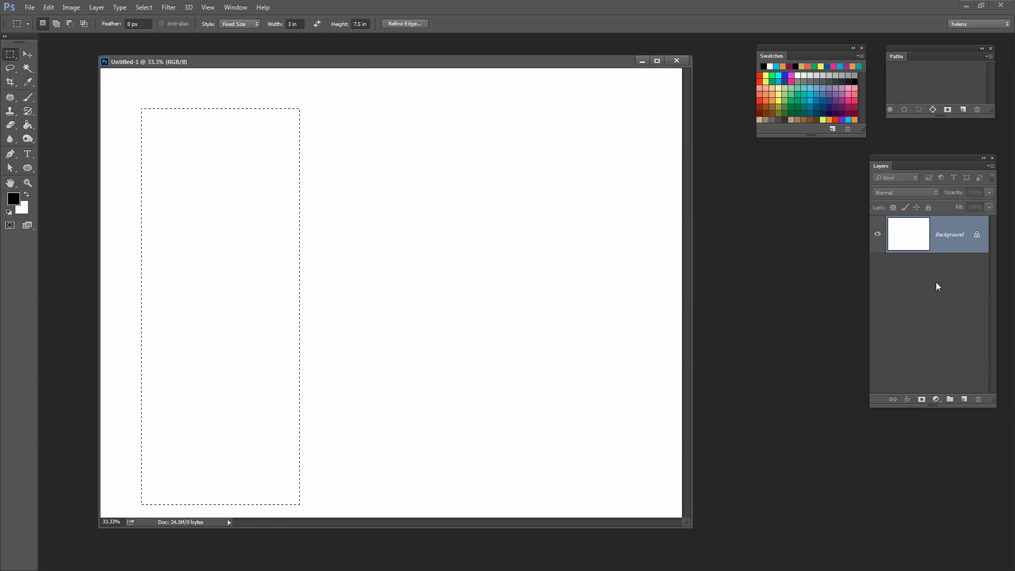
left_click(965, 400)
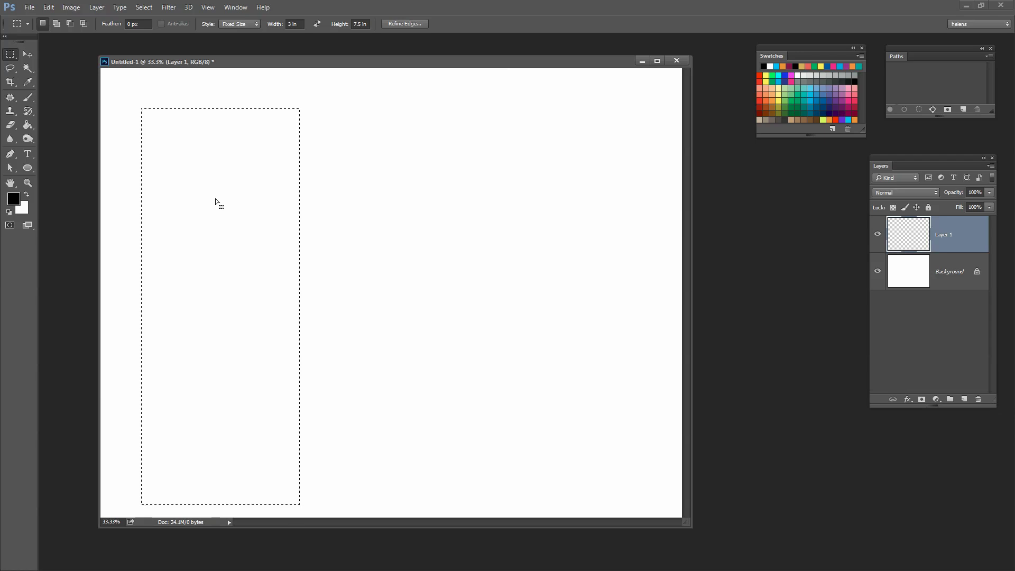
key("alt+BackSpace")
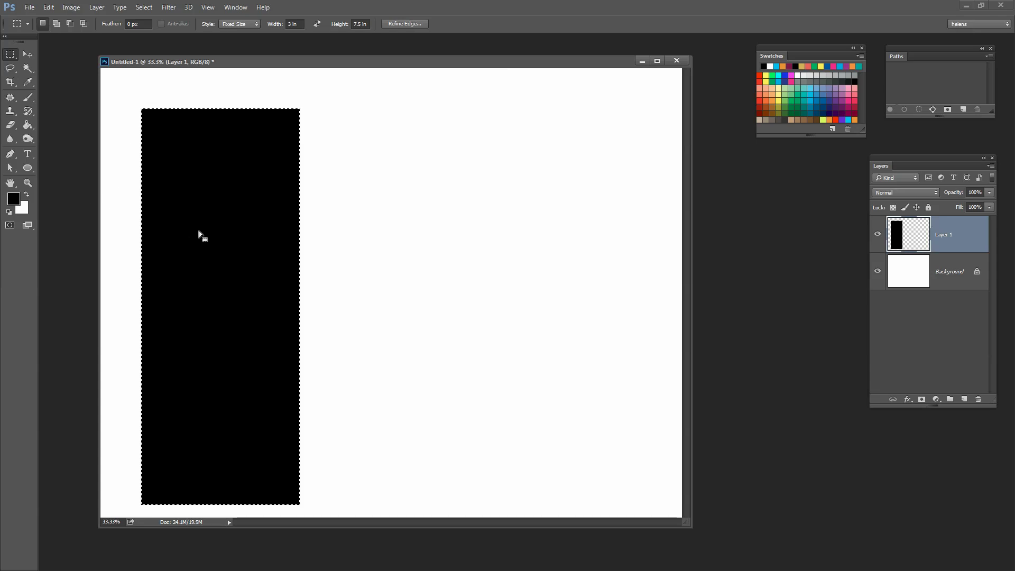
Duplicate the black rectangle's layer twice and move the copies to the middle and right side of the canvas.
left_click(27, 56)
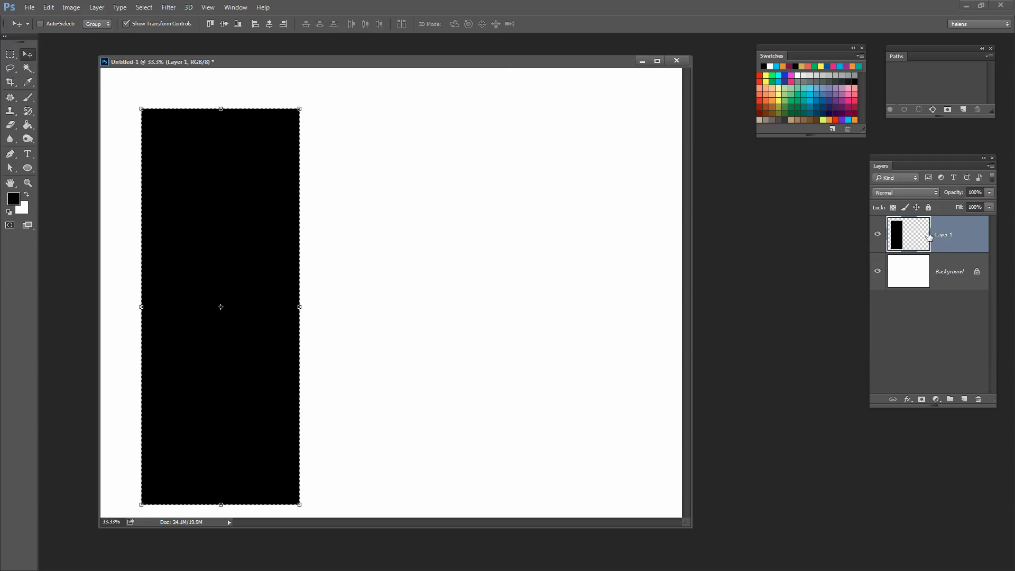
left_click_drag(948, 238, 966, 400)
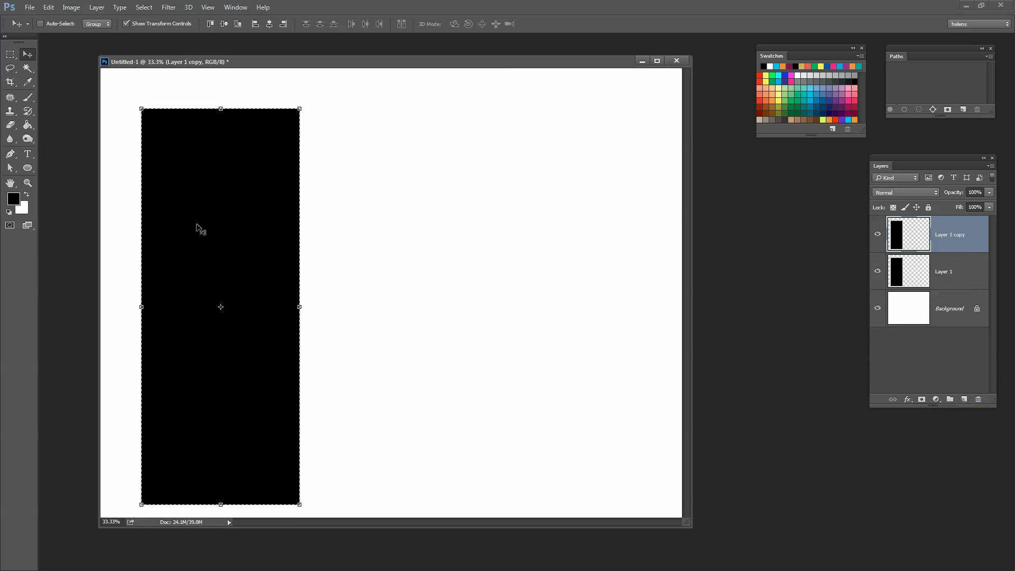
left_click_drag(205, 223, 379, 218)
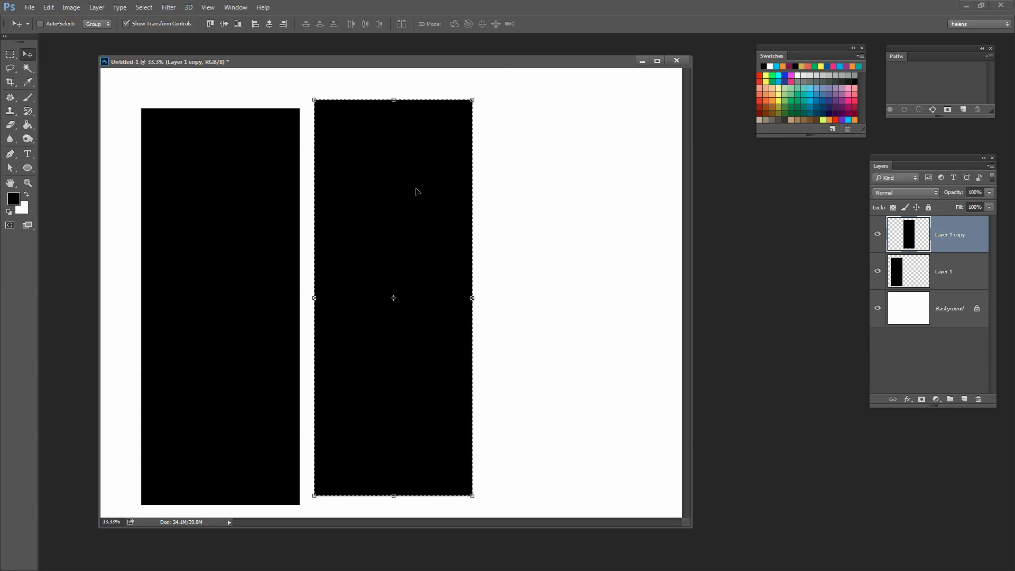
left_click_drag(963, 235, 964, 399)
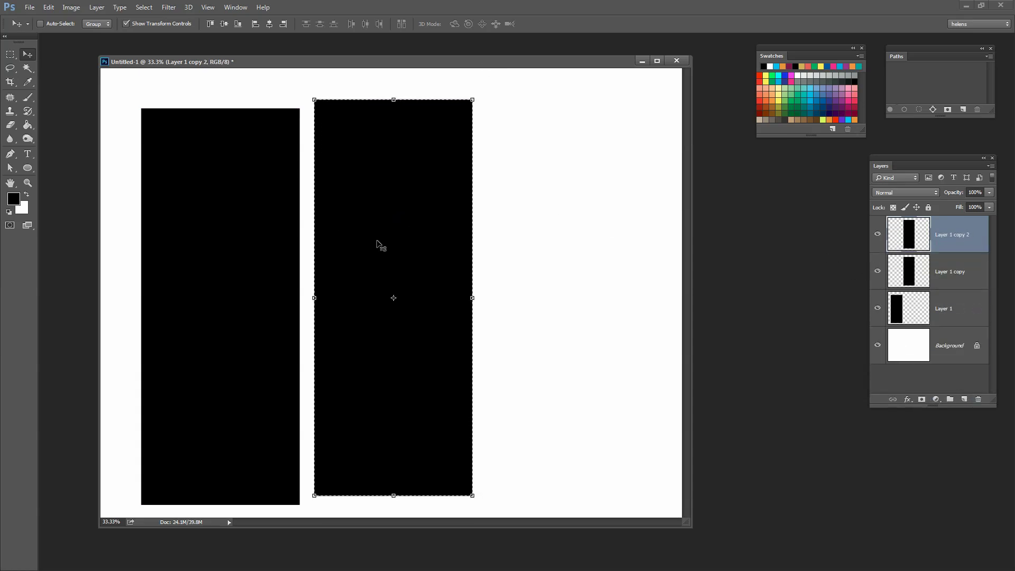
left_click_drag(411, 252, 605, 258)
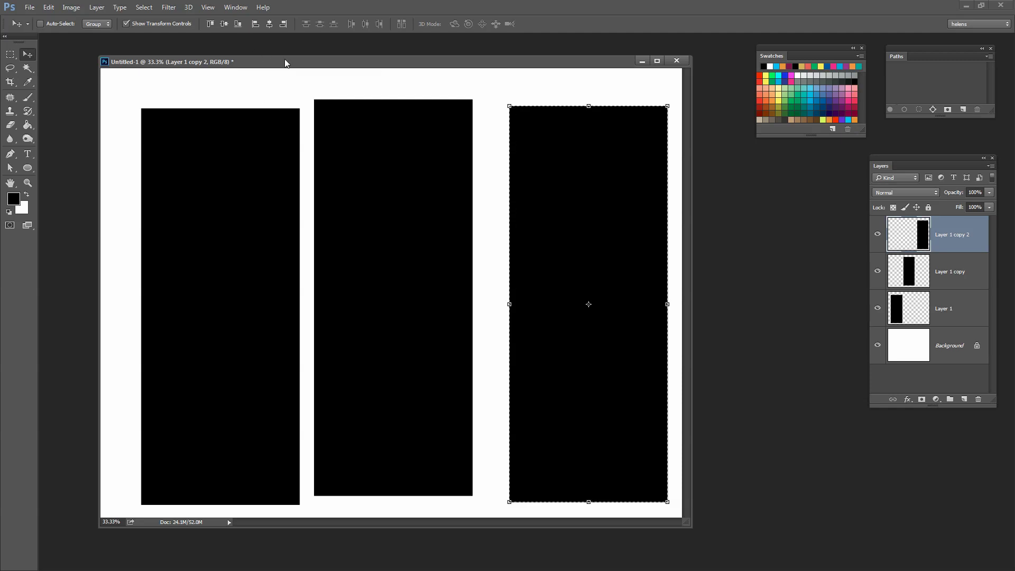
Add a horizontal guide at .5 in.
left_click(209, 7)
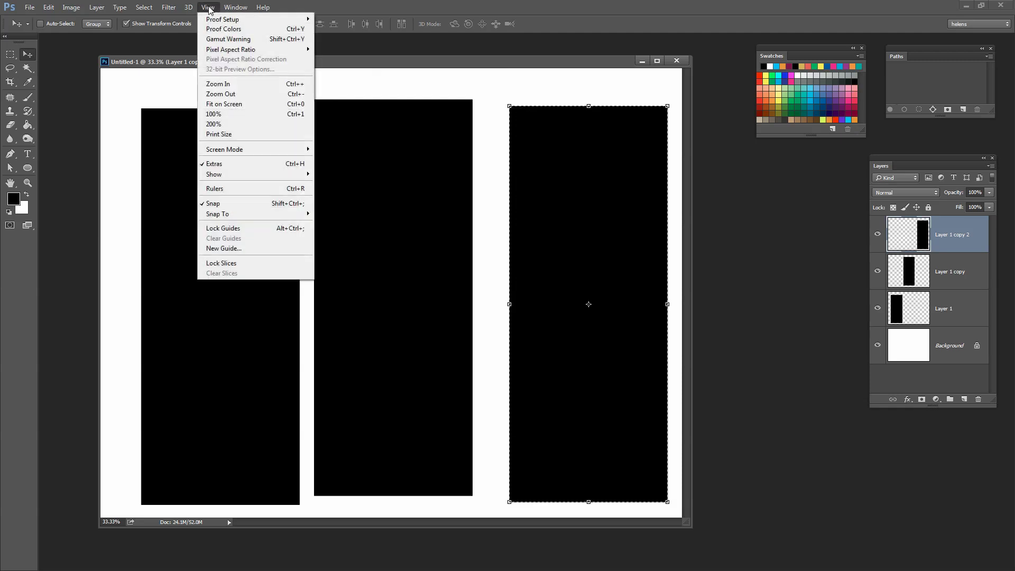
left_click(242, 249)
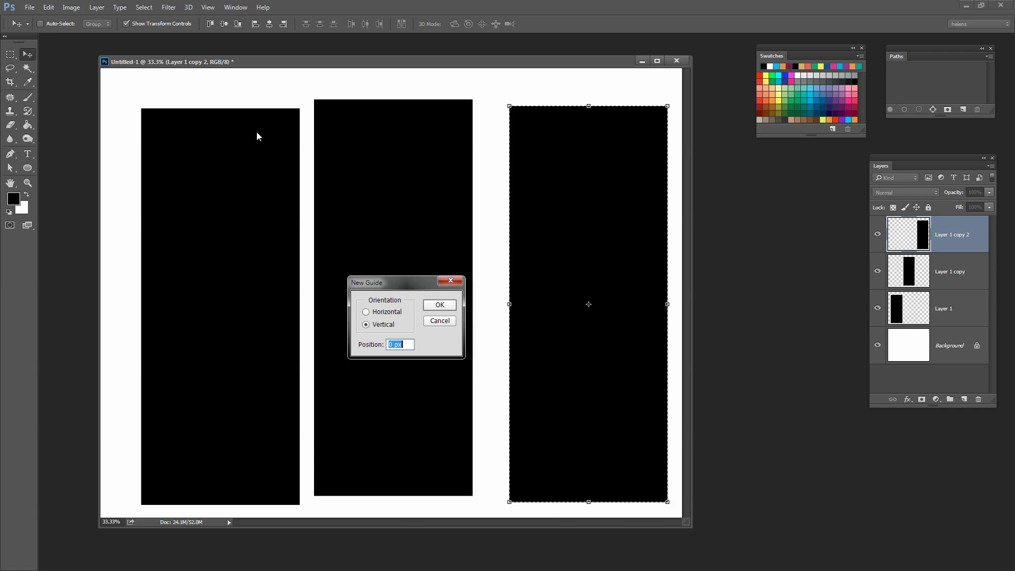
type(".5 in")
left_click(365, 312)
left_click(440, 305)
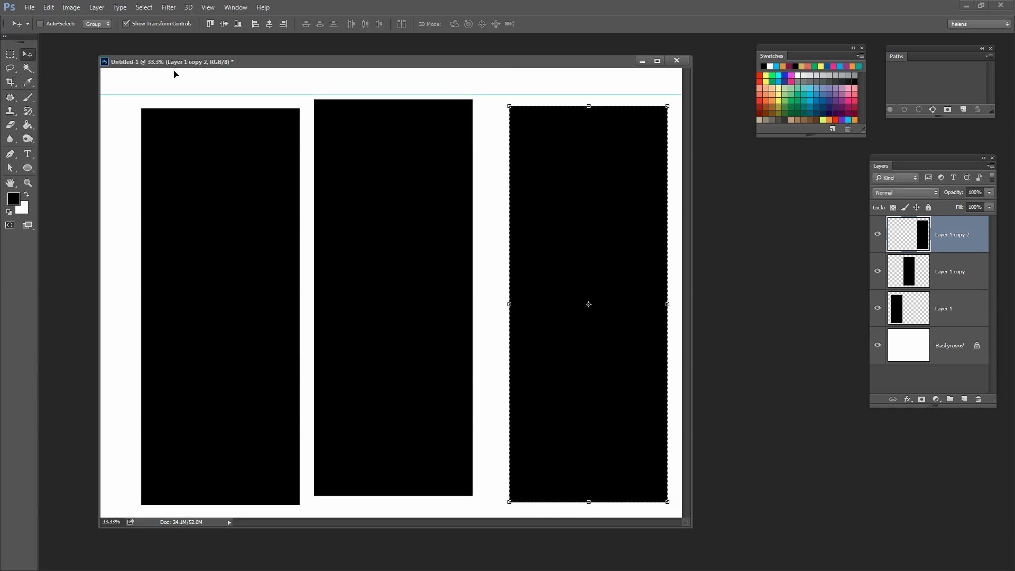
Add a vertical guide at .5 in for the left margin.
left_click(208, 8)
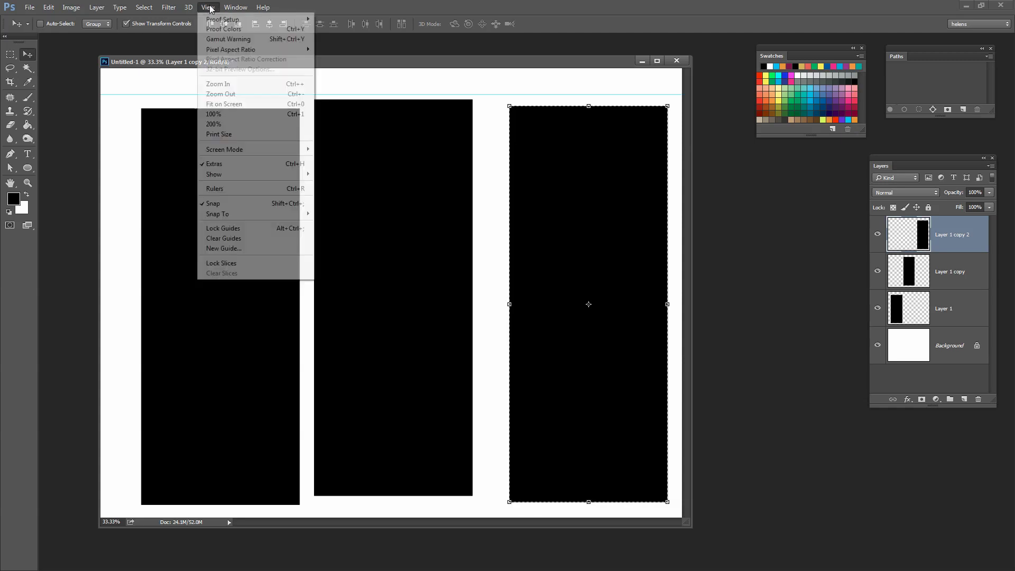
left_click(227, 248)
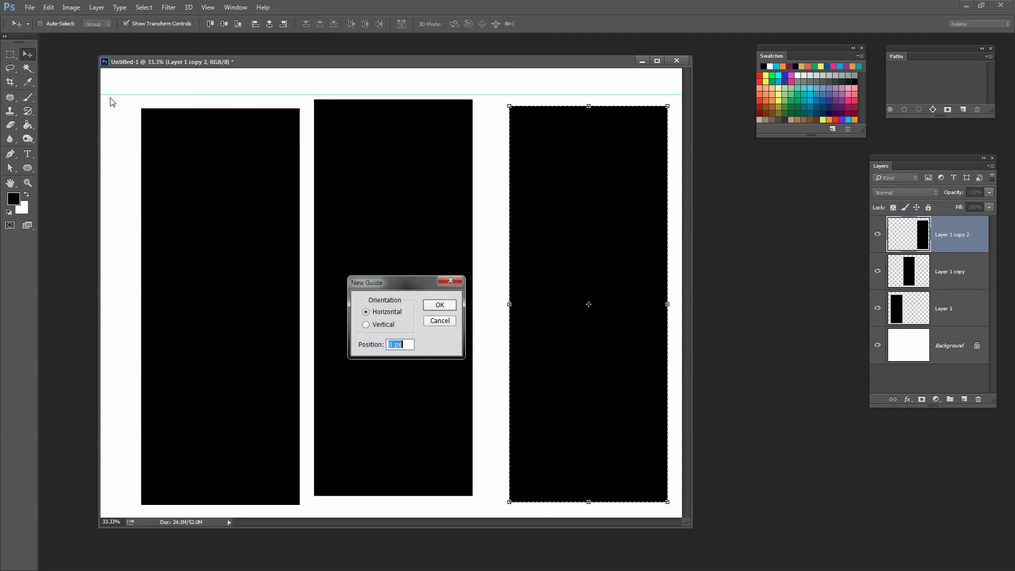
left_click(366, 324)
left_click_drag(413, 344, 341, 322)
type(".5 in")
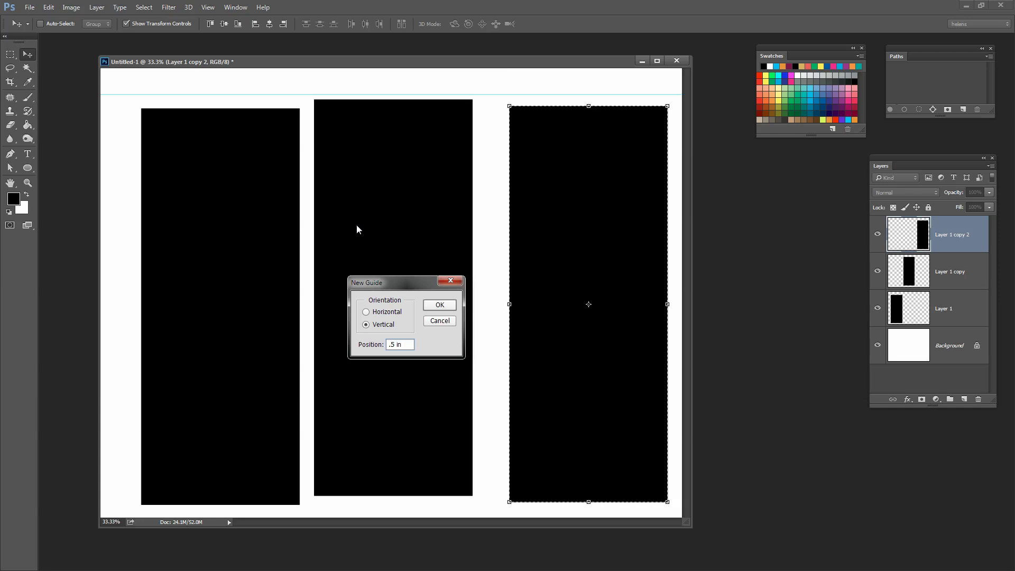
left_click(442, 305)
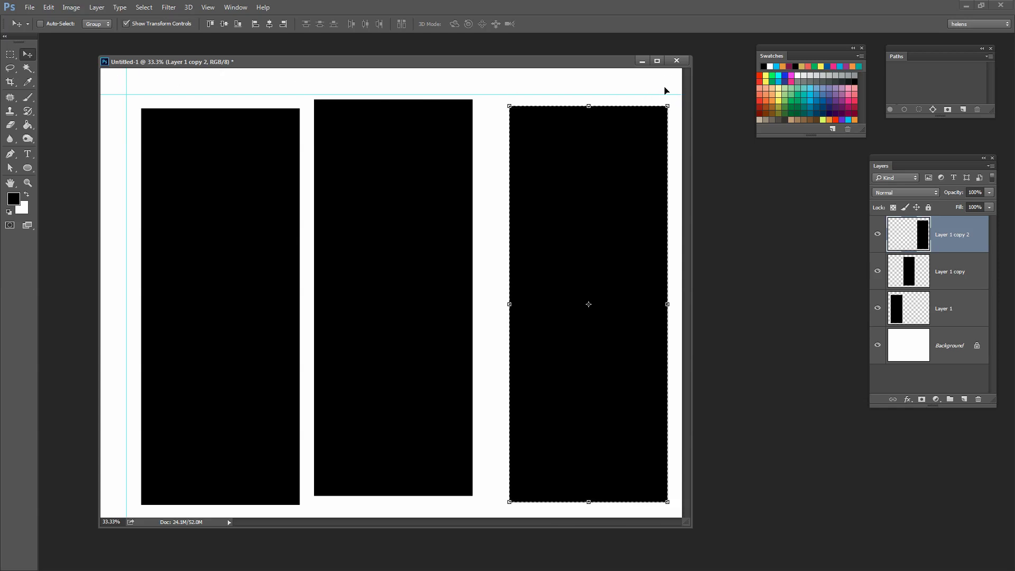
Add a vertical guide at 10.5 in for the right margin.
left_click(207, 7)
left_click(241, 249)
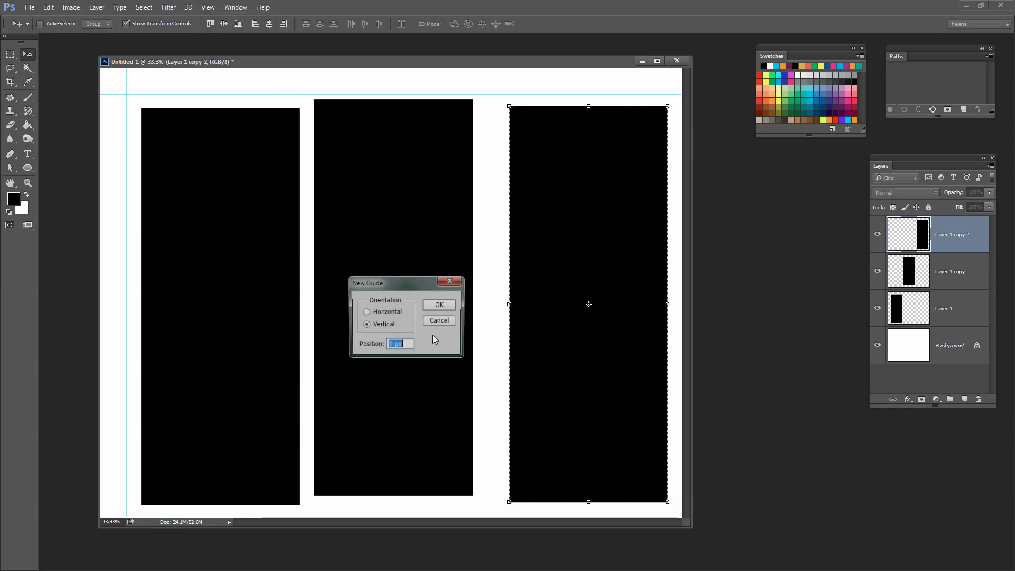
type("10.5")
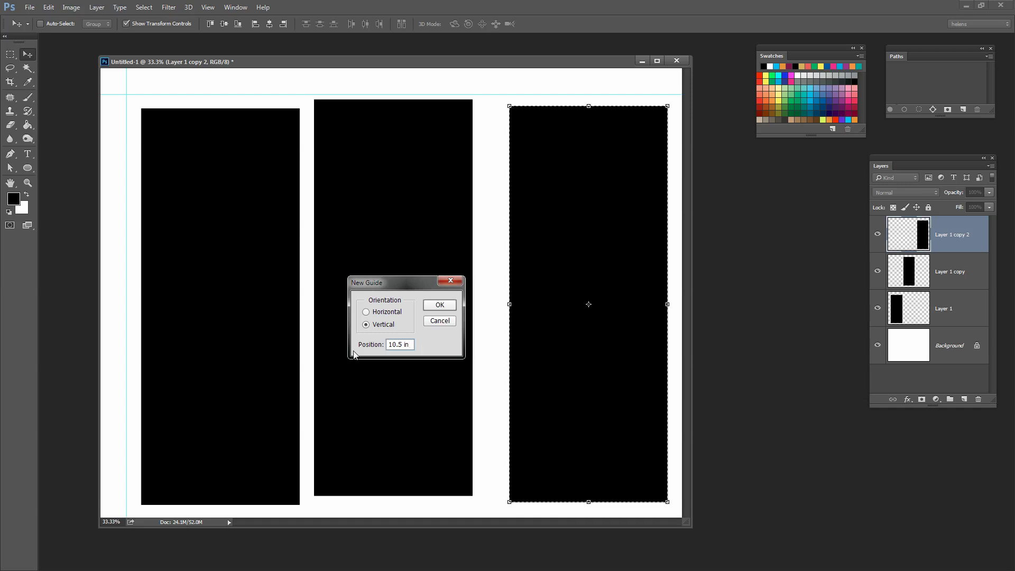
left_click(442, 304)
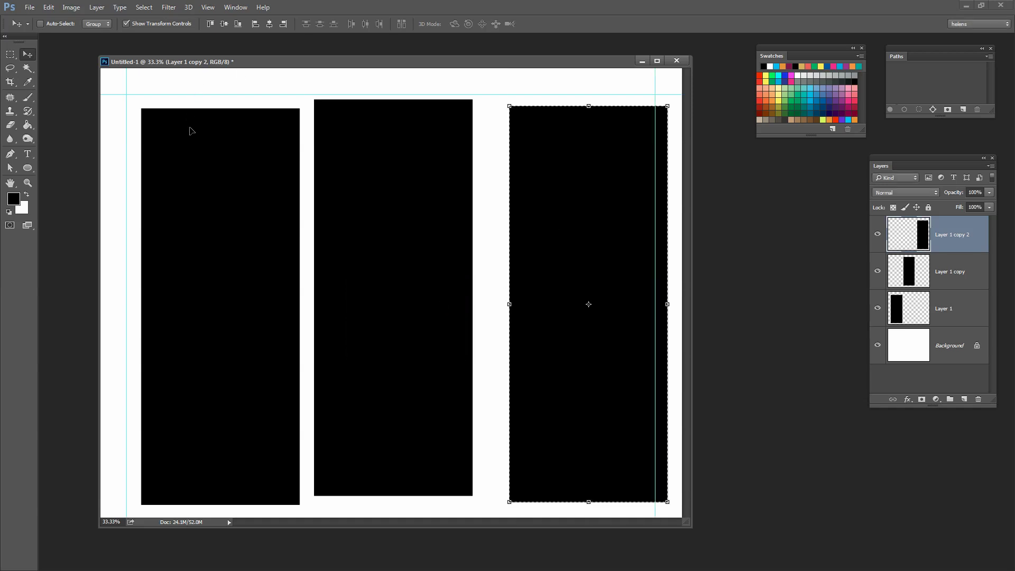
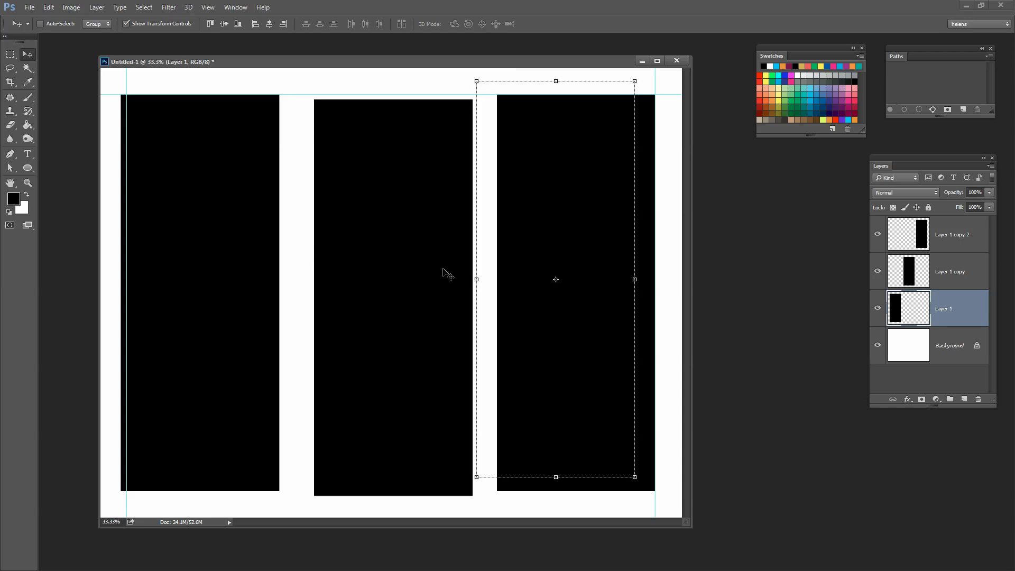
Select the three black rectangle layers, distribute them by horizontal centers and align their top edges.
left_click(953, 238, "shift")
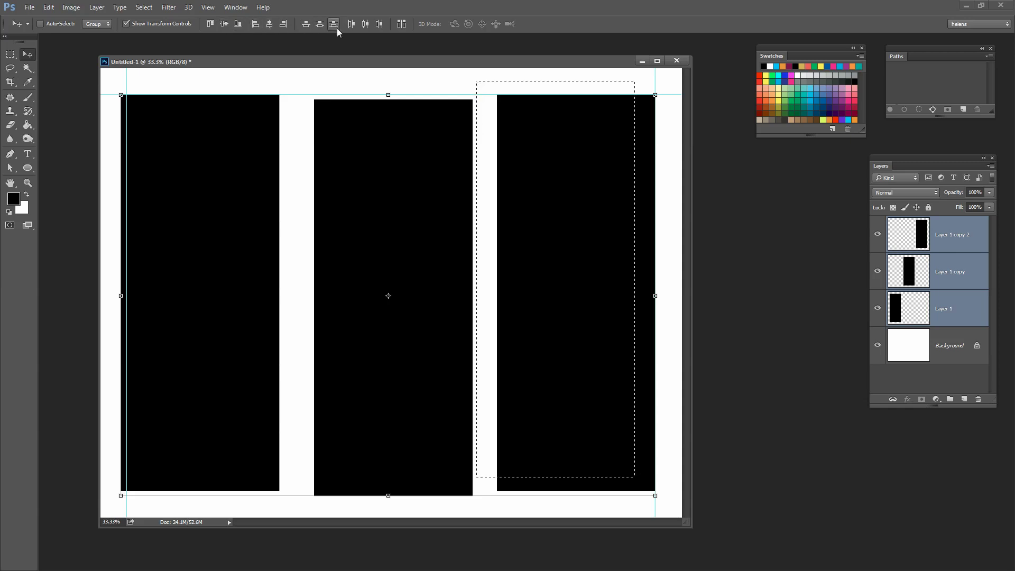
left_click(365, 25)
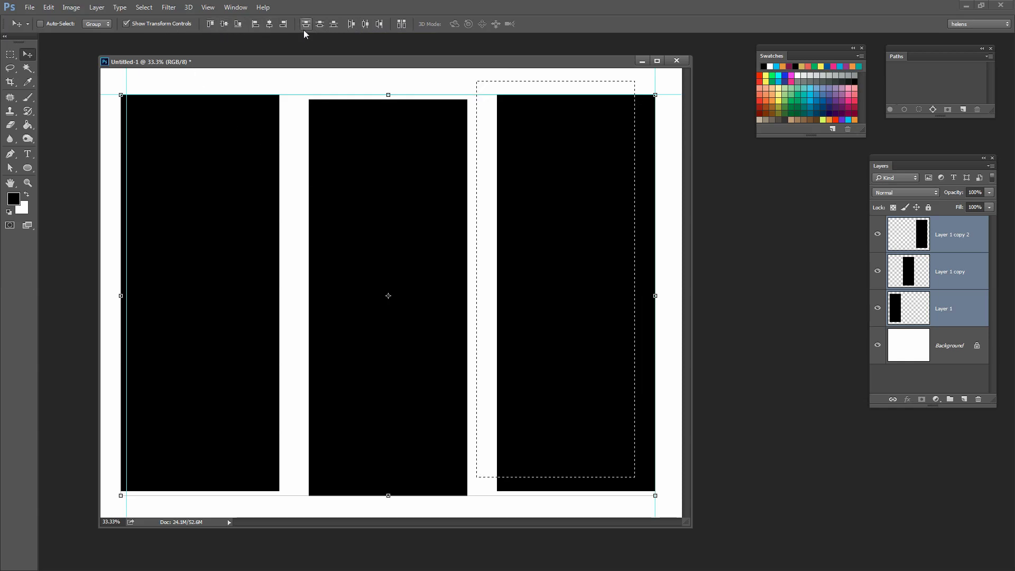
left_click(211, 25)
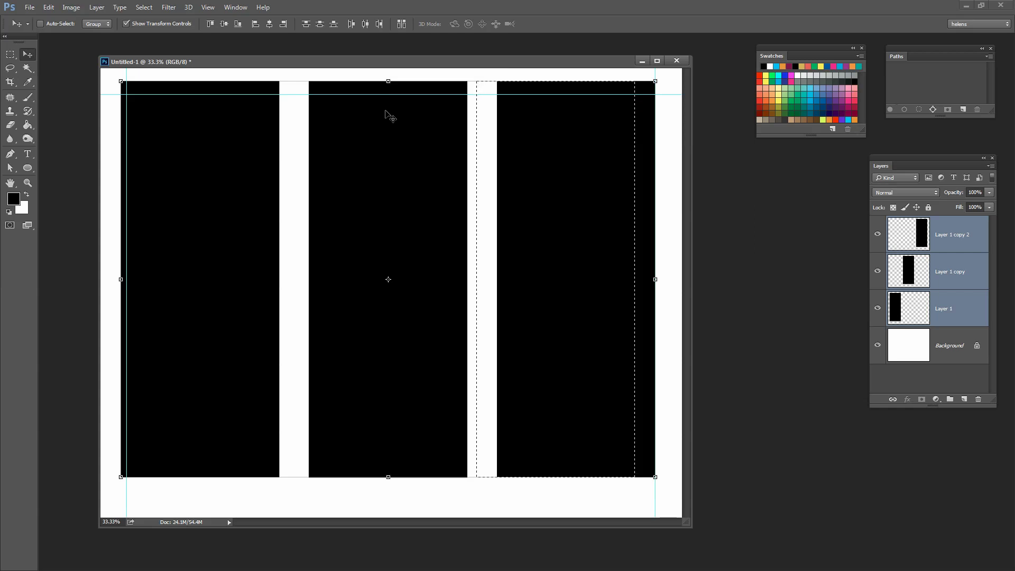
Move the three rectangles together onto the top and right guides, and shift the left rectangle alone onto the left guide.
left_click_drag(387, 108, 389, 122)
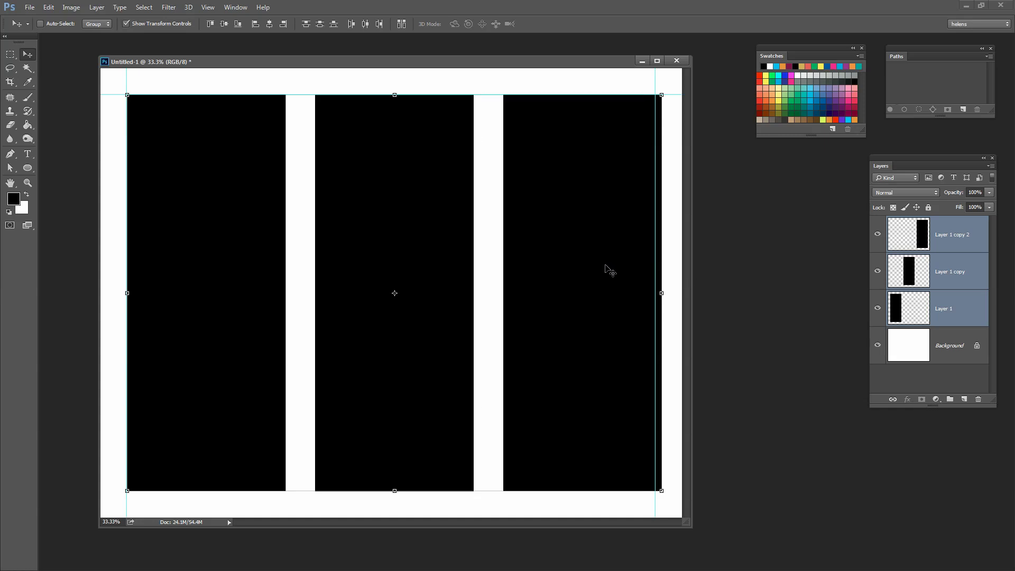
left_click_drag(608, 270, 601, 269)
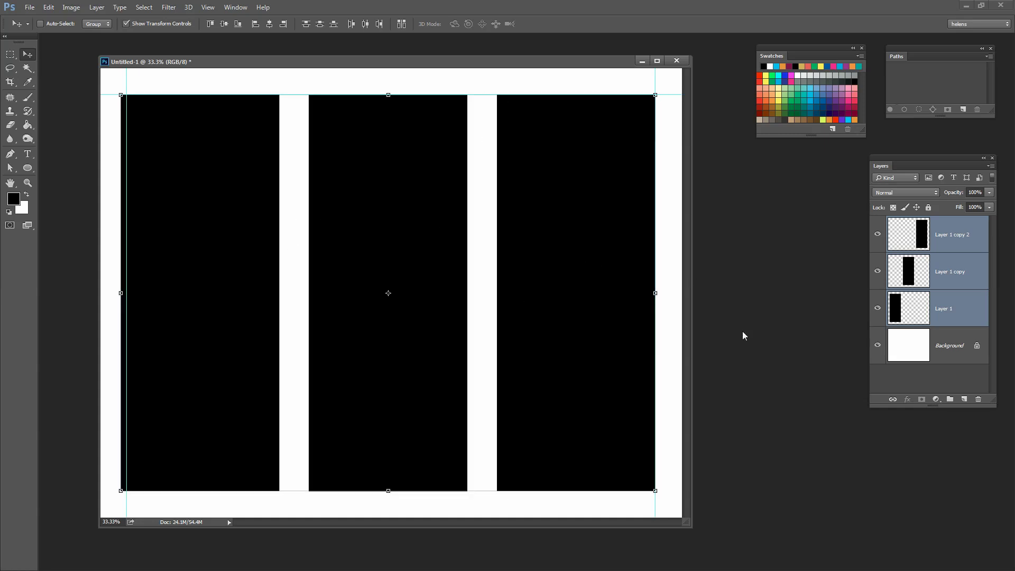
left_click(933, 300)
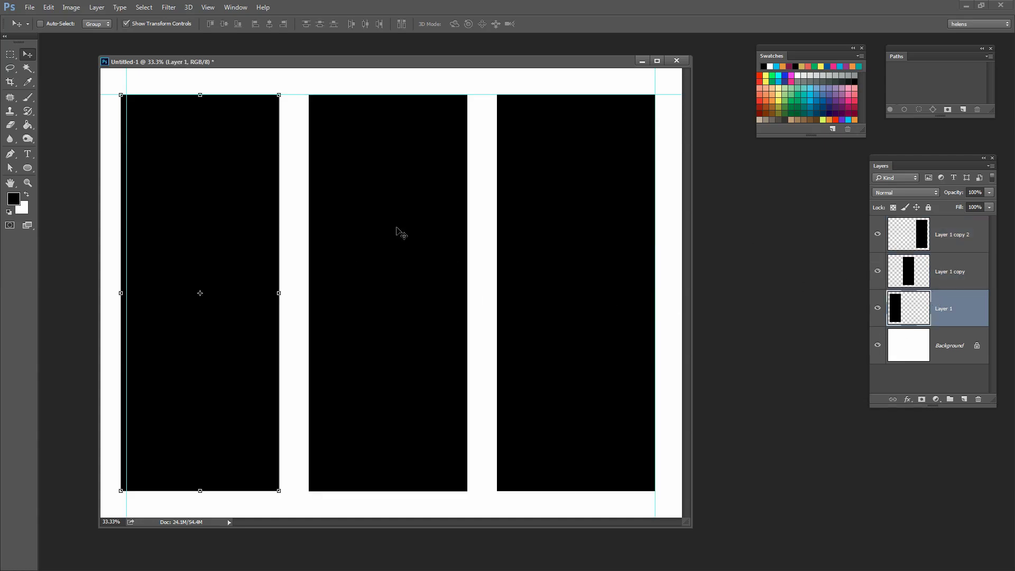
left_click_drag(170, 226, 177, 226)
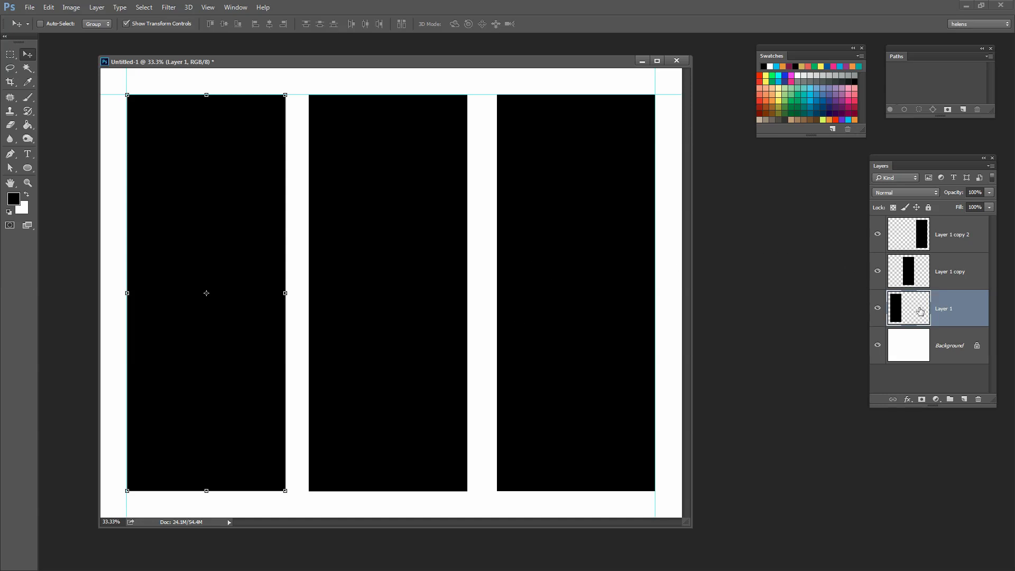
Select all three rectangle layers again and distribute their horizontal centers so the gaps are even.
left_click(945, 233, "shift")
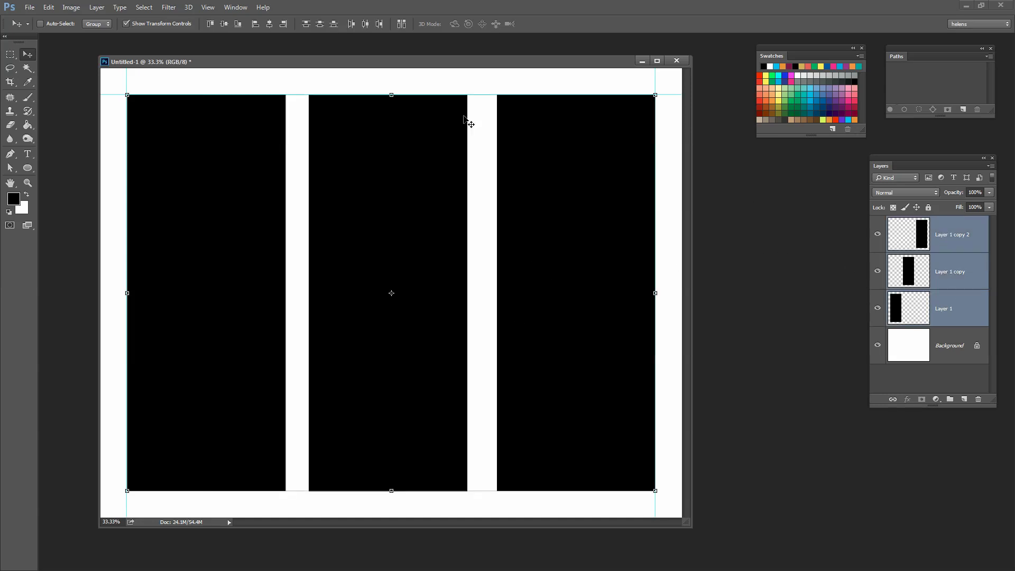
left_click(365, 24)
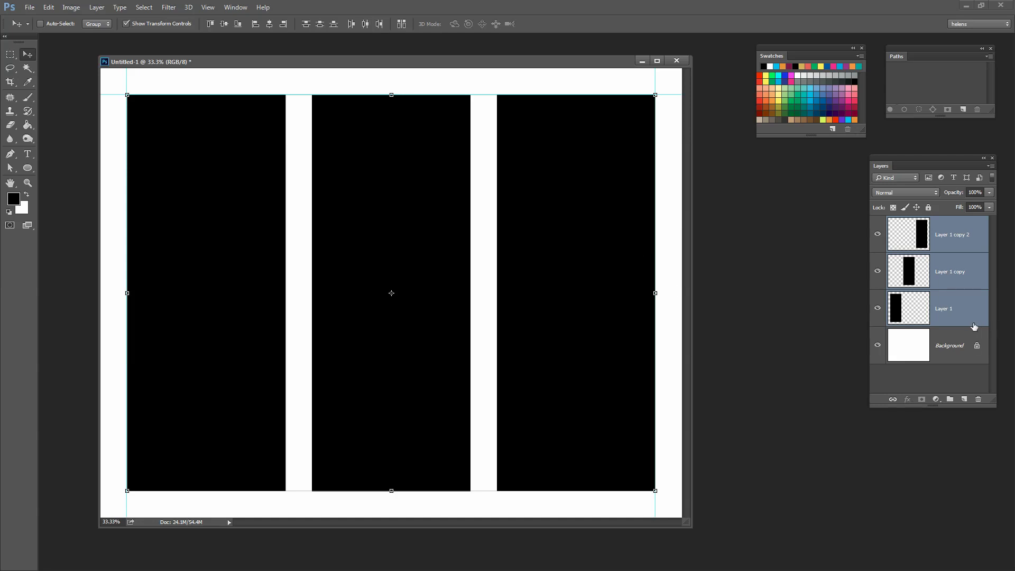
left_click(902, 379)
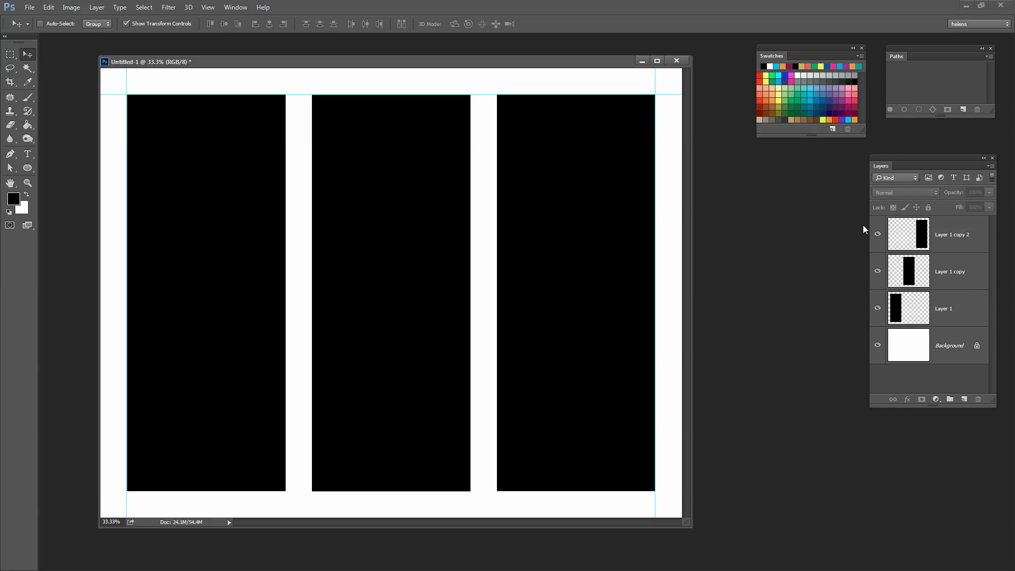
Select the three rectangle layers and merge them into one layer.
left_click(943, 235)
left_click(944, 312)
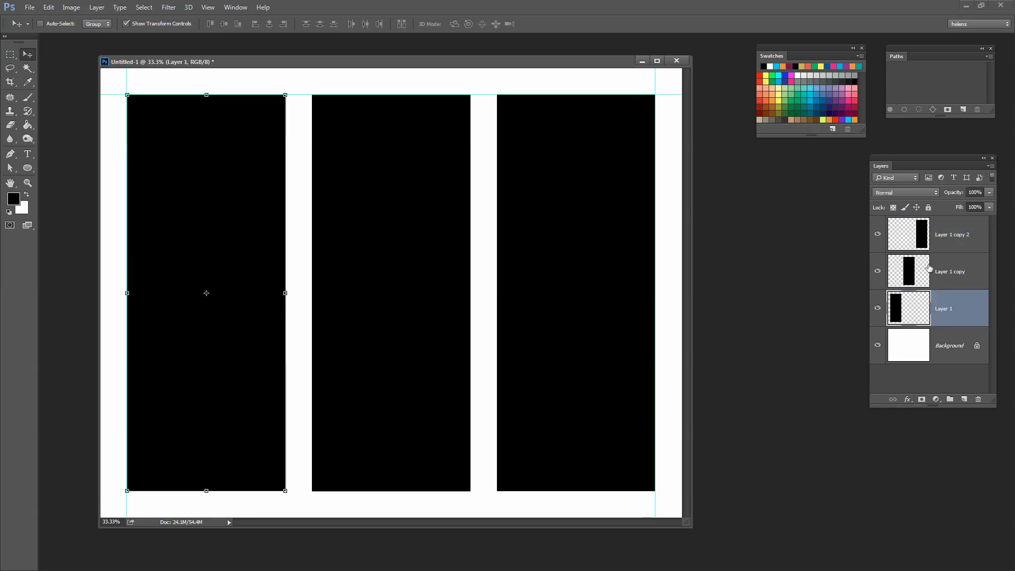
left_click(943, 235, "shift")
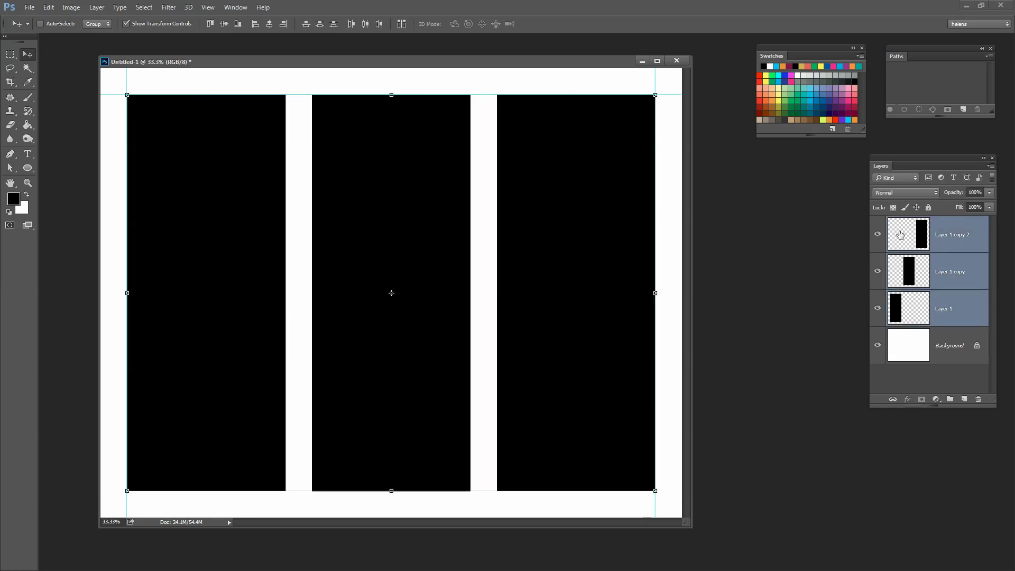
right_click(945, 235)
left_click(862, 433)
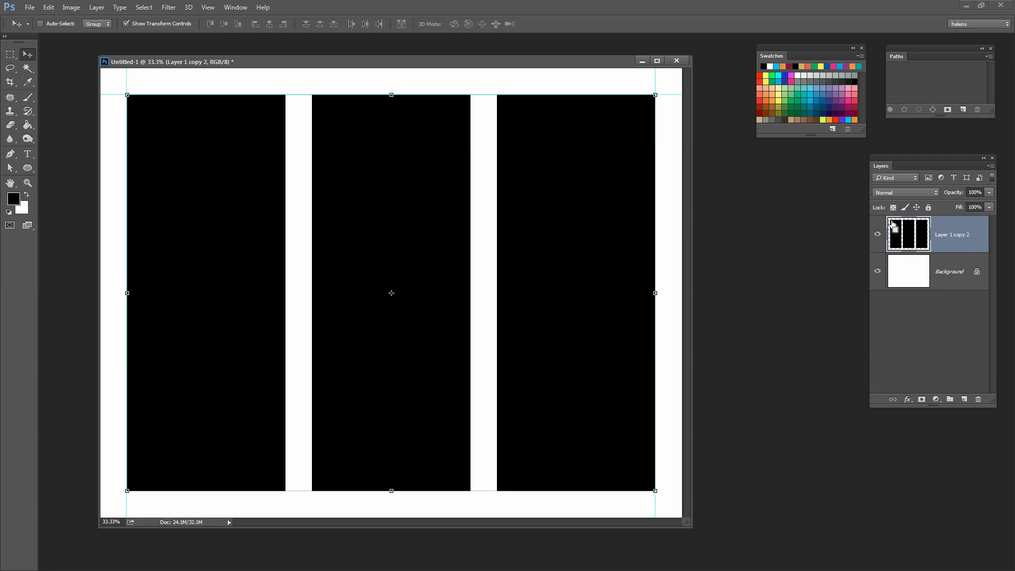
Load the merged rectangles as a selection with their layer hidden, and mask those areas out of the unlocked background layer.
left_click(899, 232, "ctrl")
left_click(877, 235)
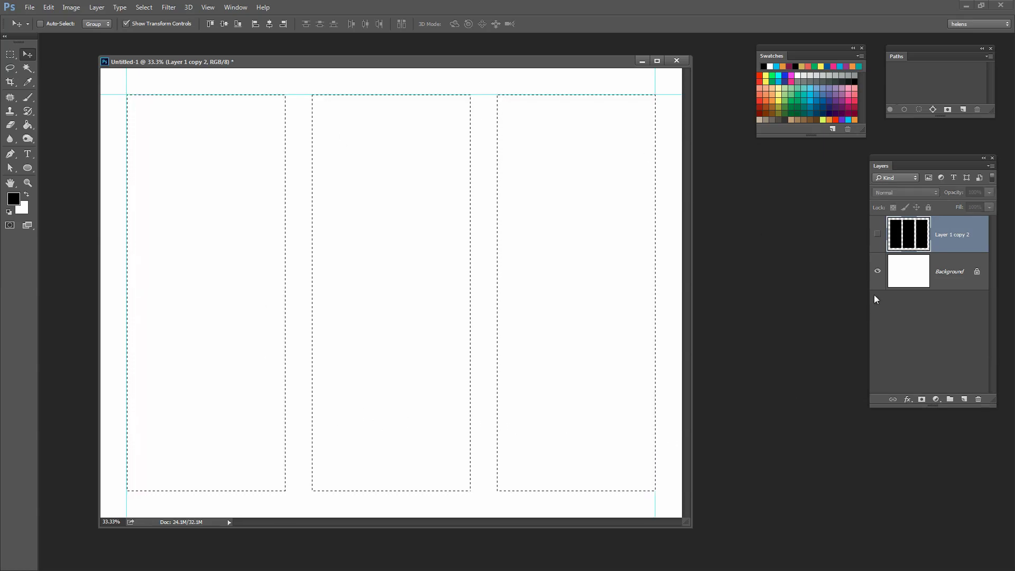
left_click(978, 273)
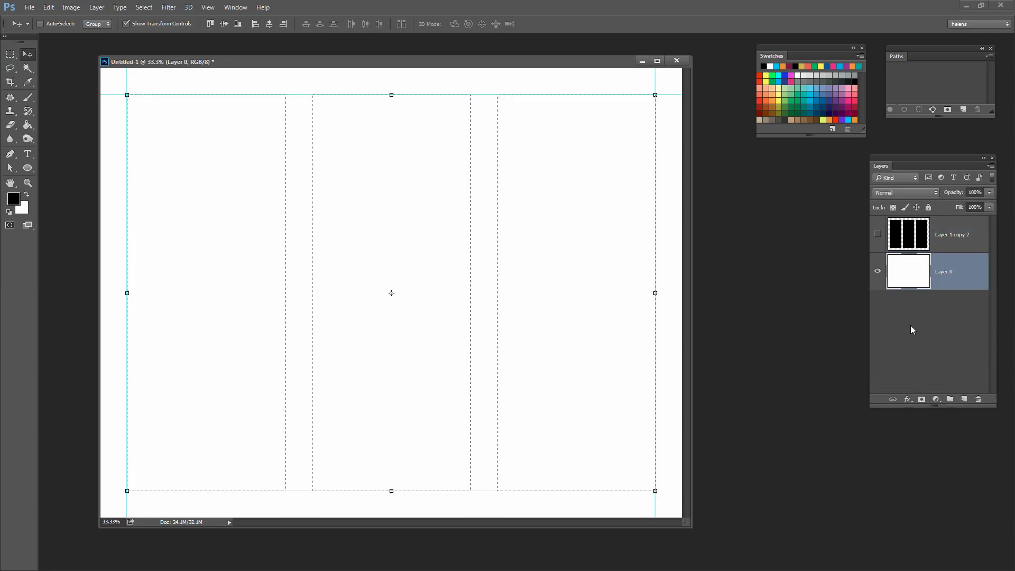
left_click(921, 400)
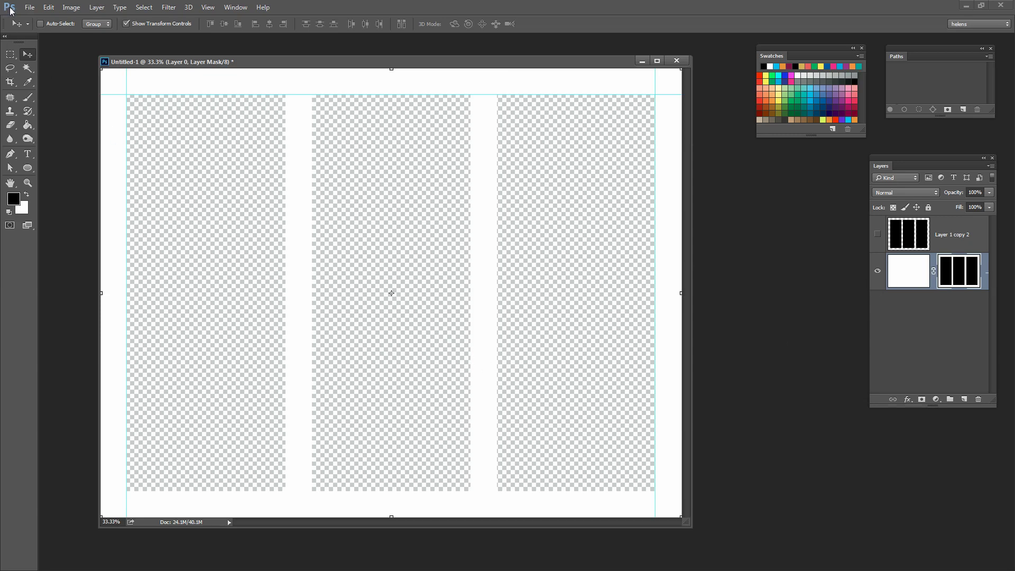
Save the masked overlay as triptych.png in the Pictures library in PNG format, with smallest compression and no interlacing.
left_click(29, 7)
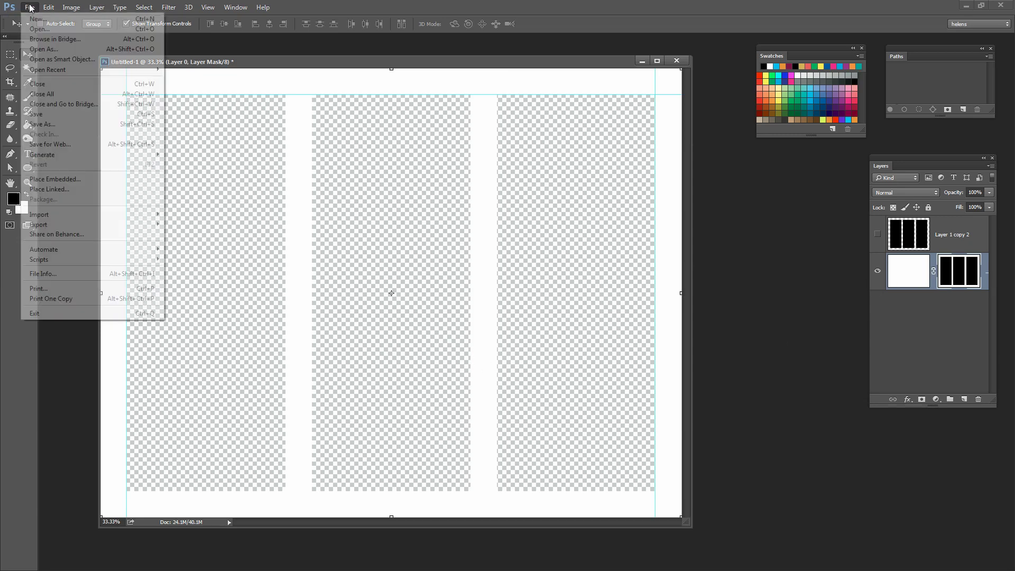
left_click(69, 125)
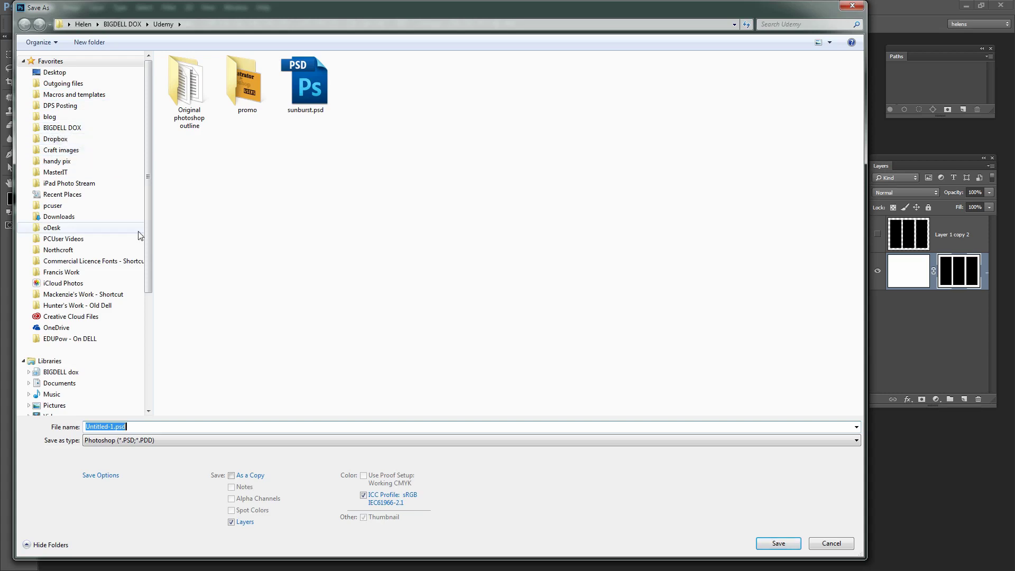
left_click(53, 406)
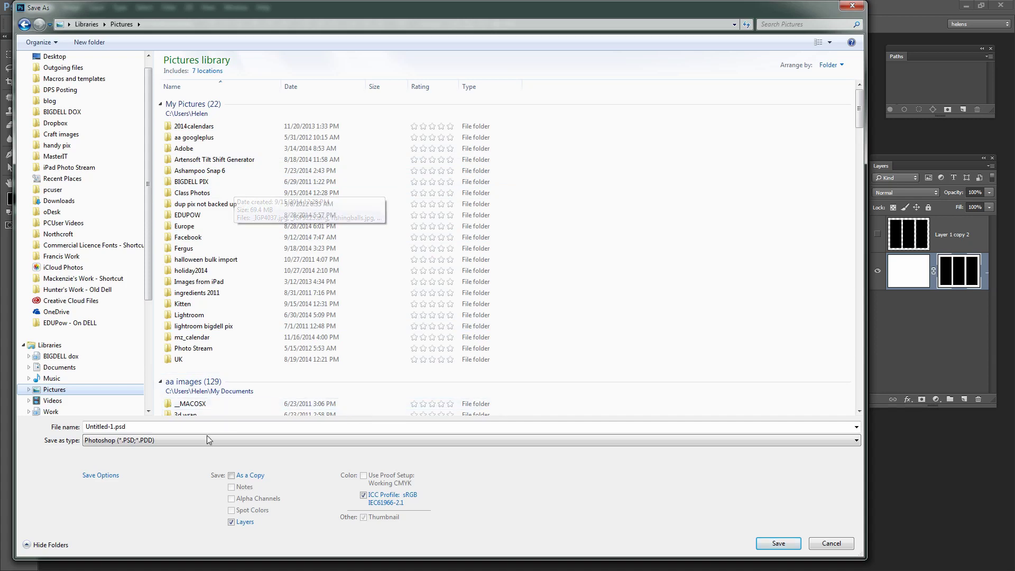
left_click(151, 428)
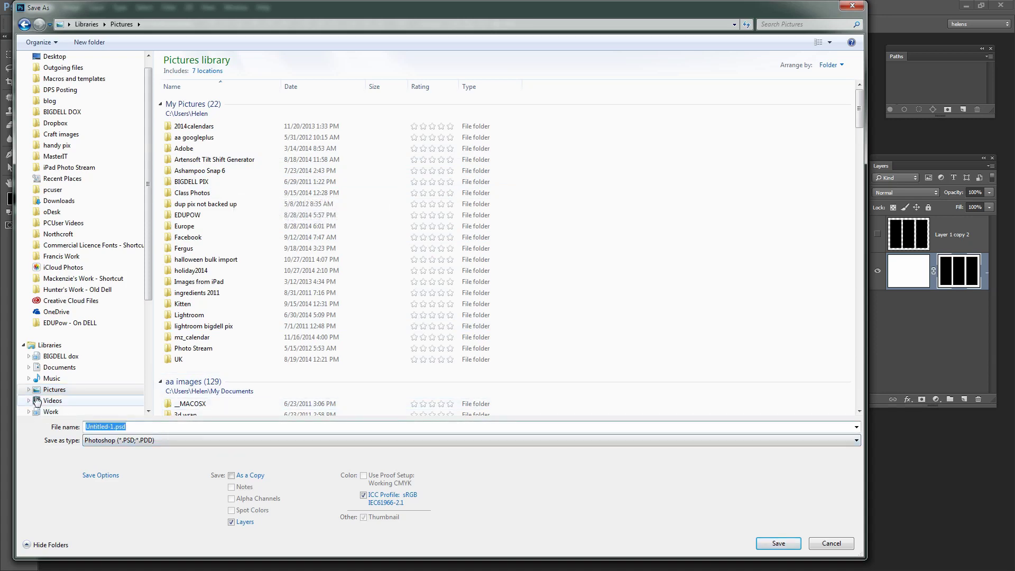
type("triptych.")
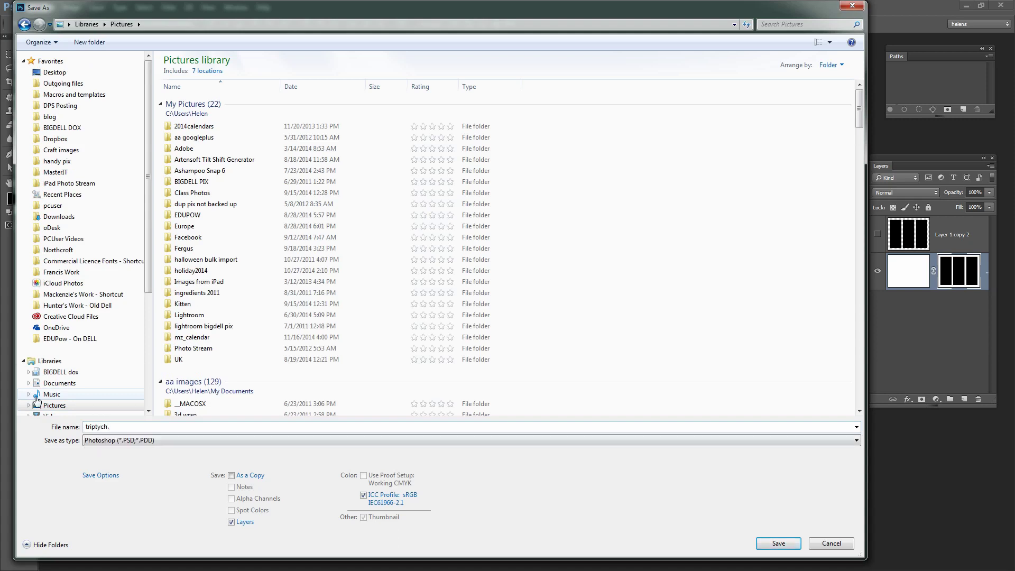
type("png")
key("Tab")
left_click(172, 443)
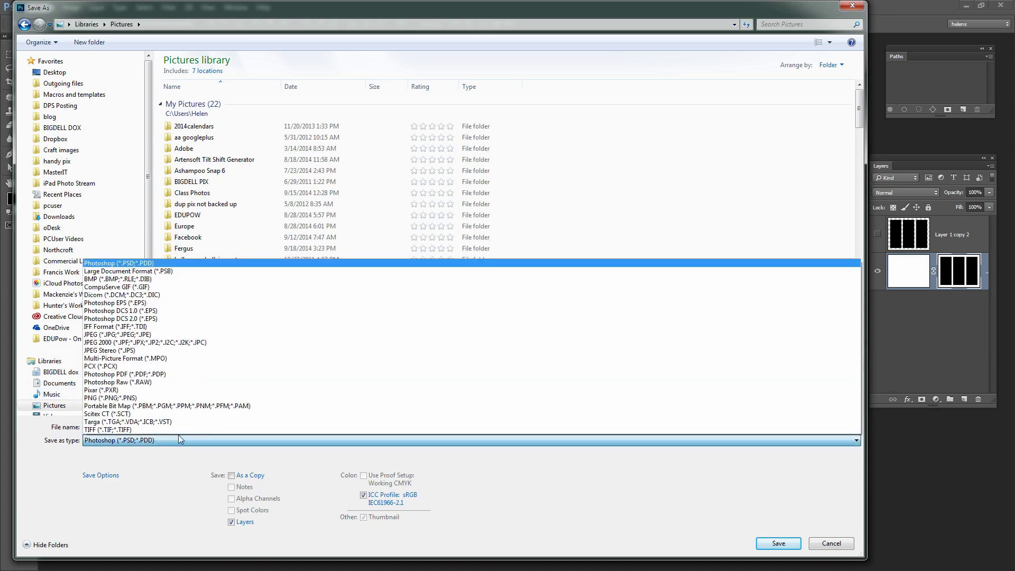
left_click(191, 396)
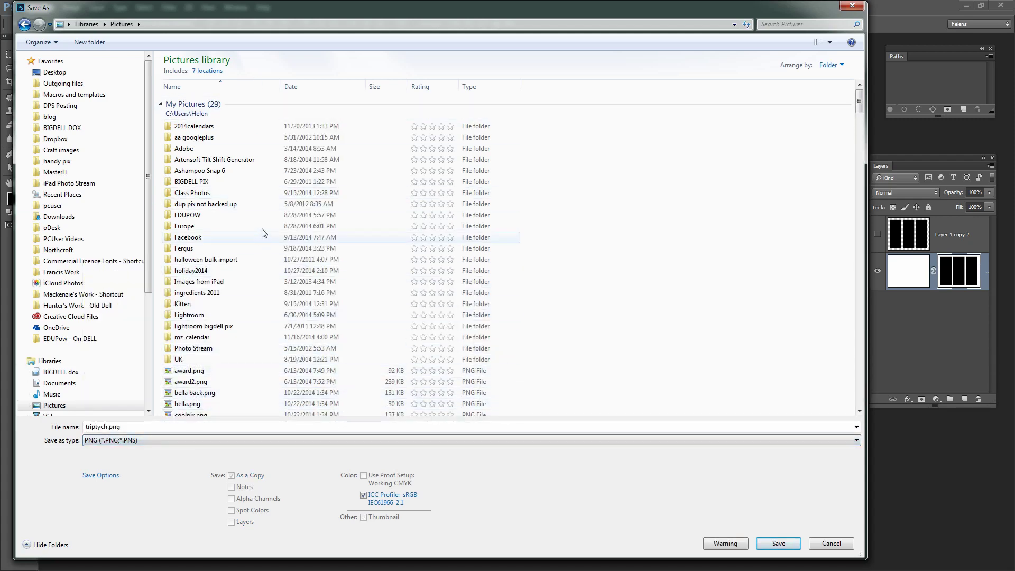
left_click(778, 544)
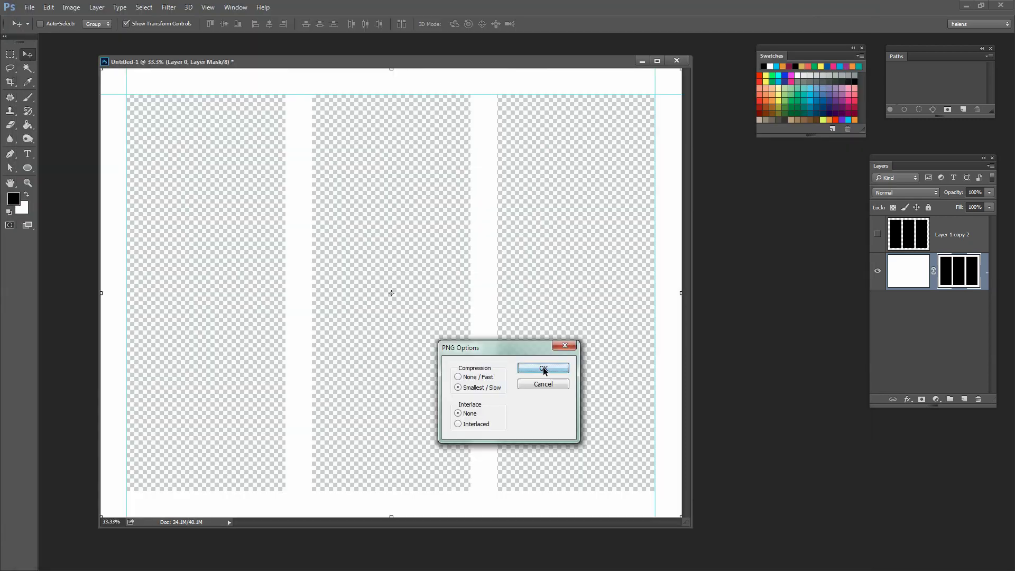
left_click(543, 367)
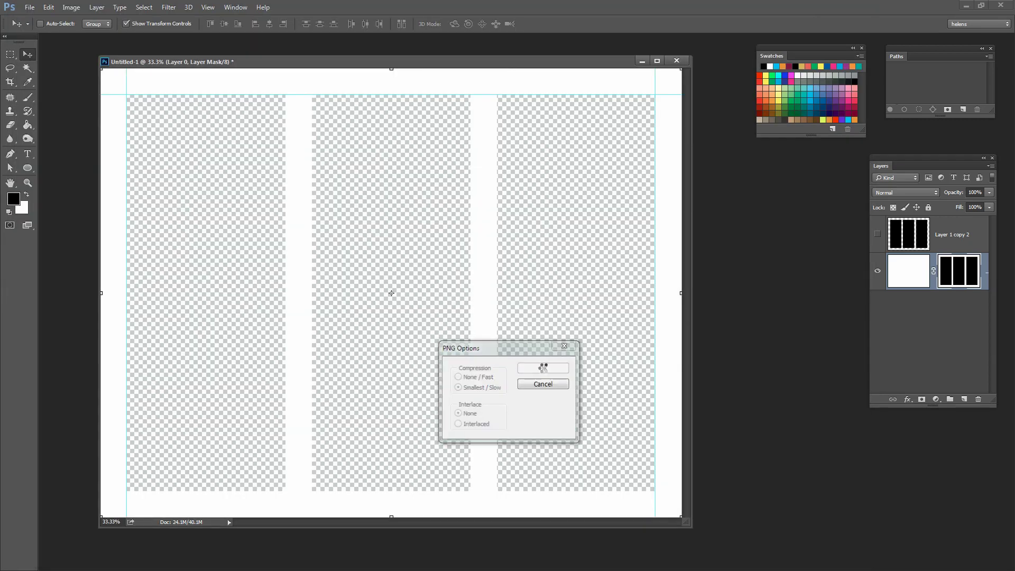
Switch to Lightroom and remove the two virtual copies of the harbour photo from the one pic triptych collection.
left_click(967, 6)
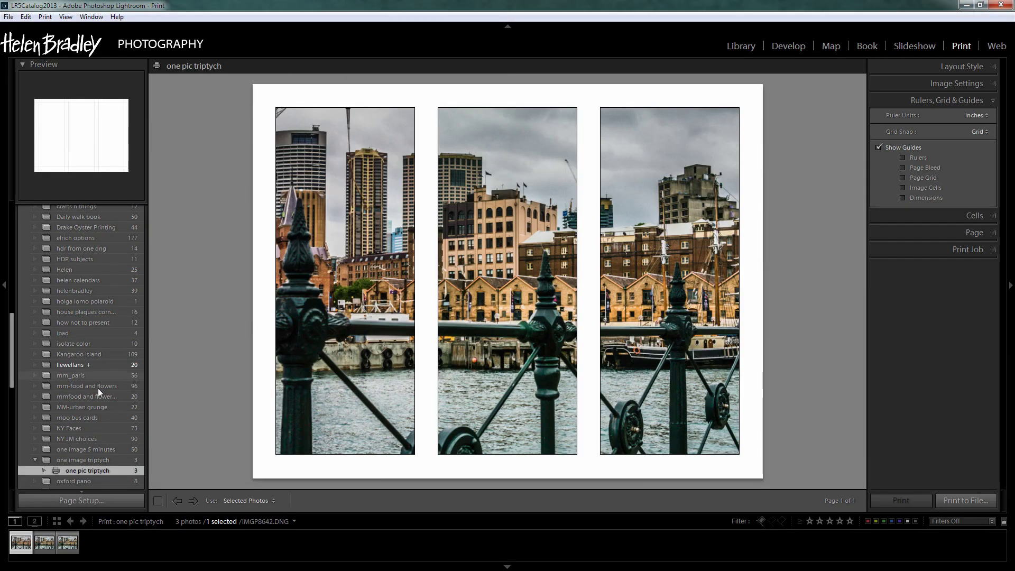
left_click(55, 545)
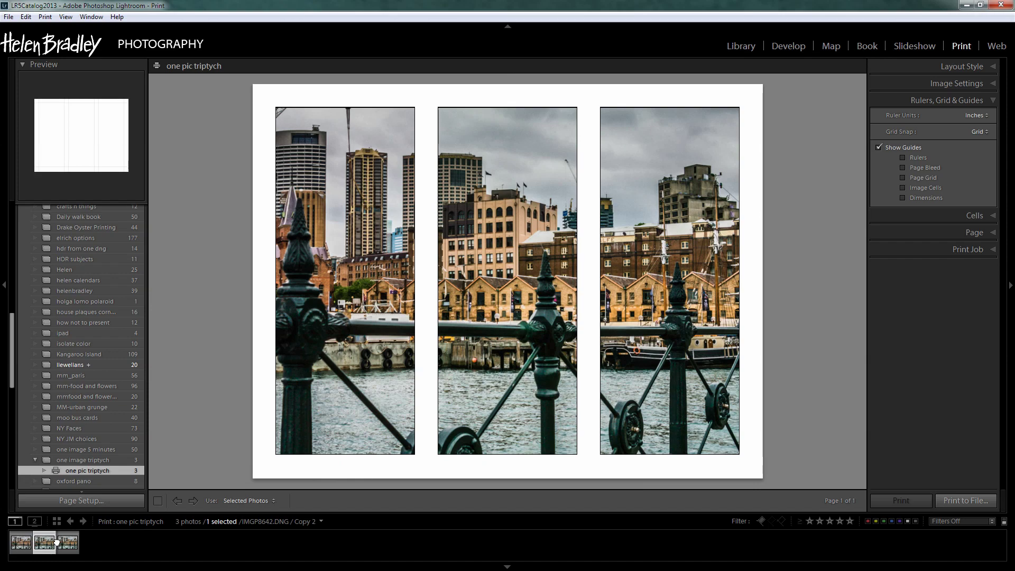
left_click(67, 547, "ctrl")
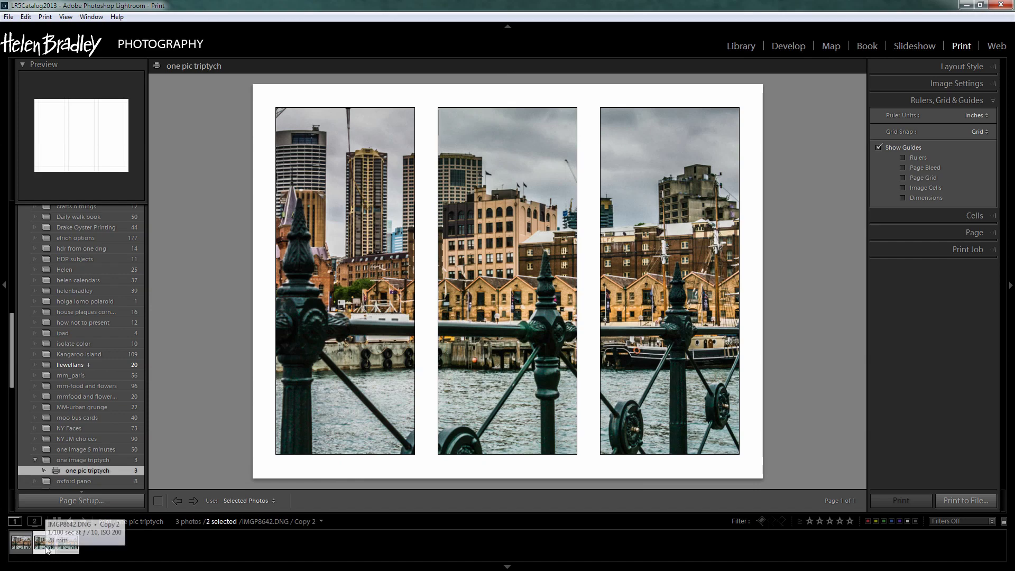
right_click(47, 549)
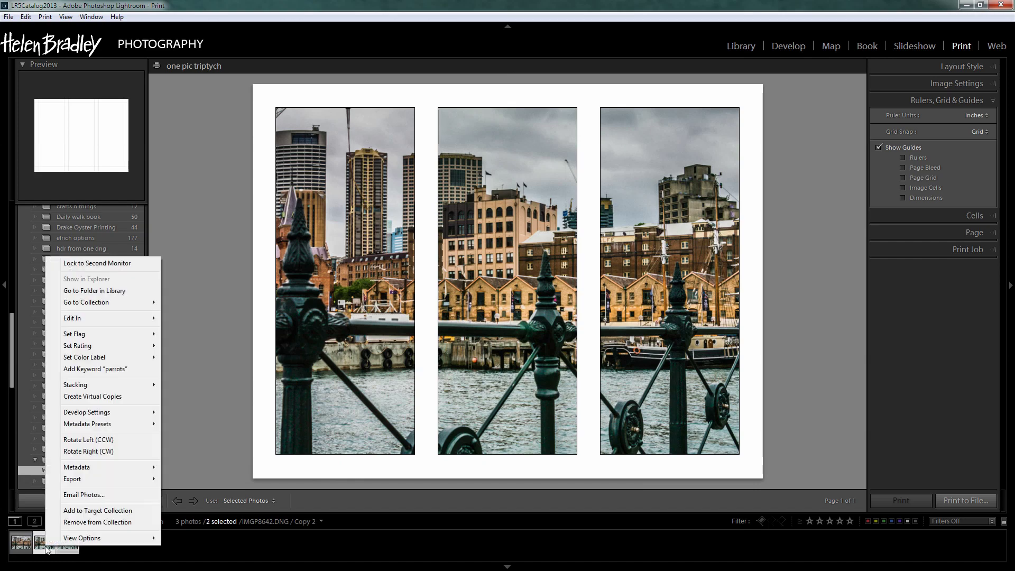
left_click(76, 523)
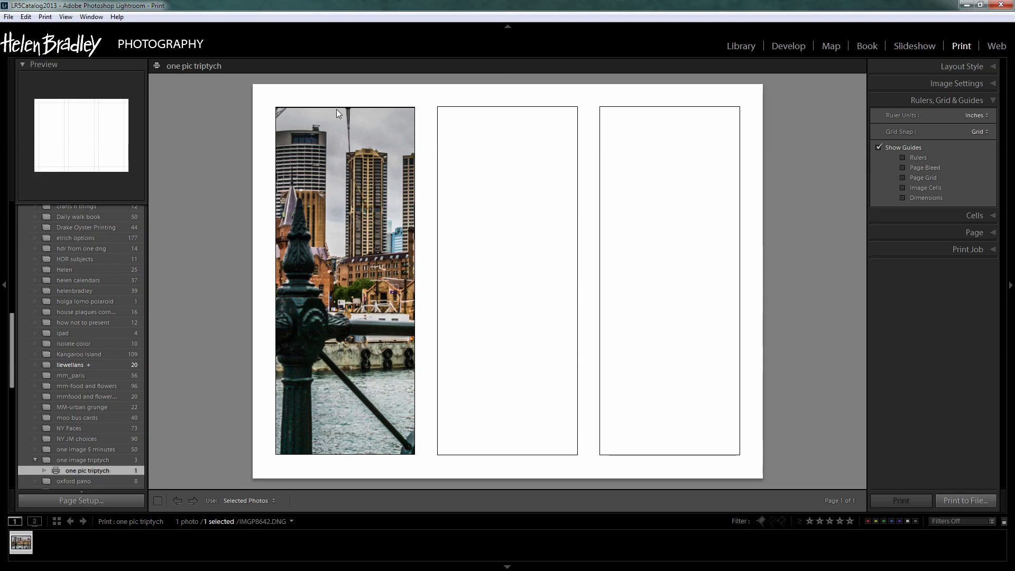
Delete the three triptych cells from the print page, leaving the page blank.
key("Delete")
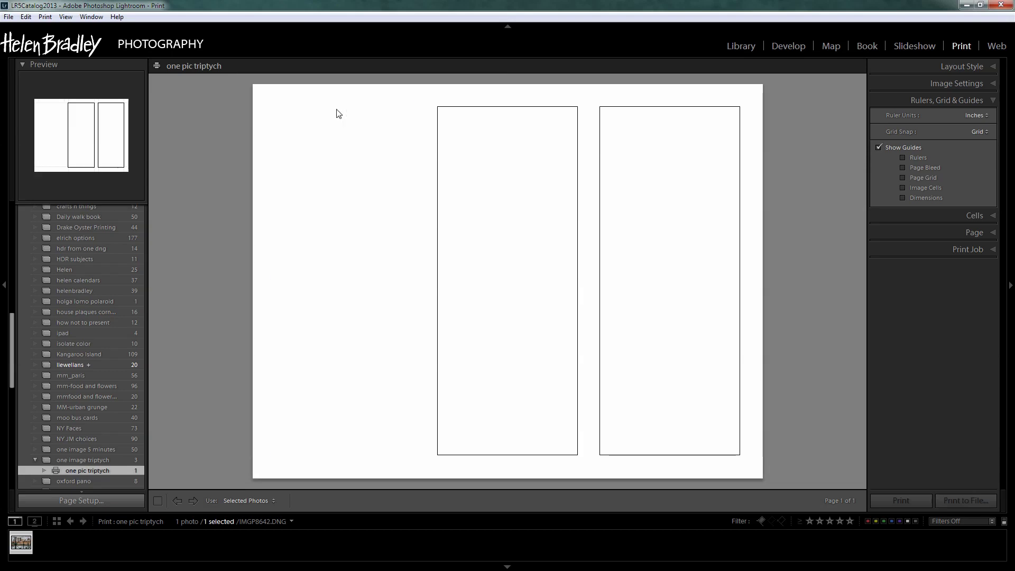
left_click(489, 138)
key("Delete")
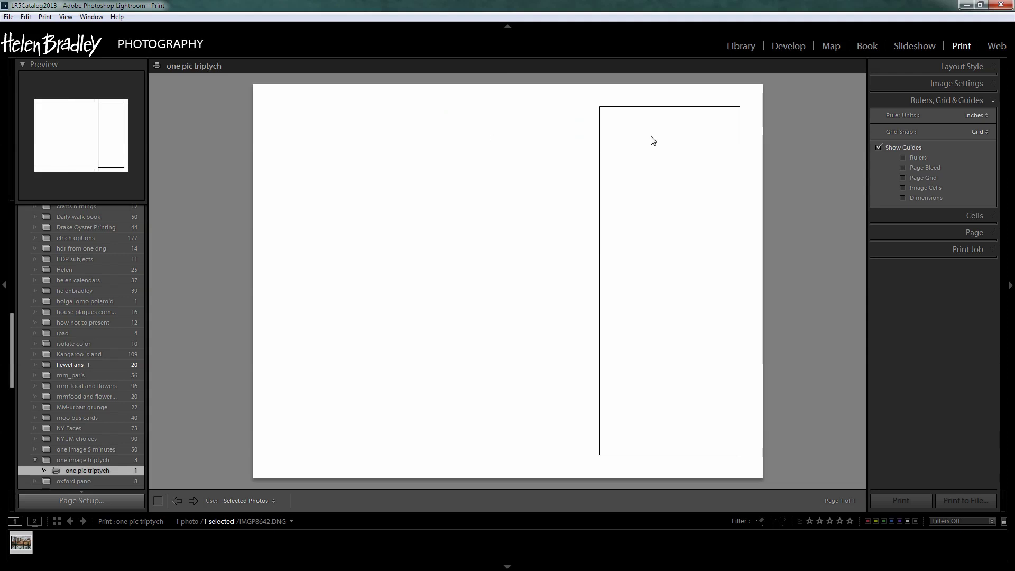
left_click(653, 146)
key("Delete")
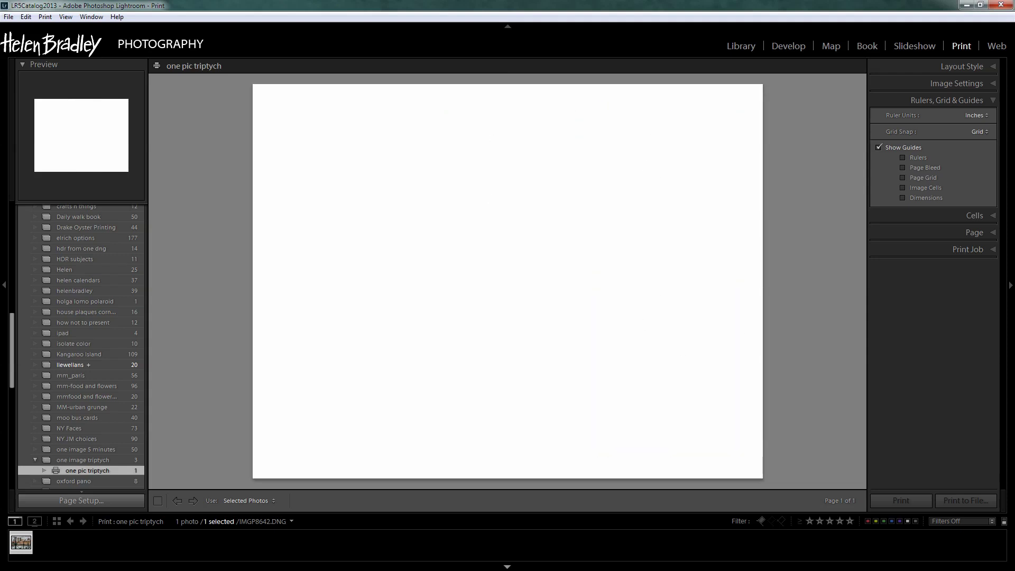
Place the remaining harbour photo on the blank page and stretch its cell to all four page edges.
left_click_drag(25, 545, 334, 343)
left_click_drag(319, 307, 271, 131)
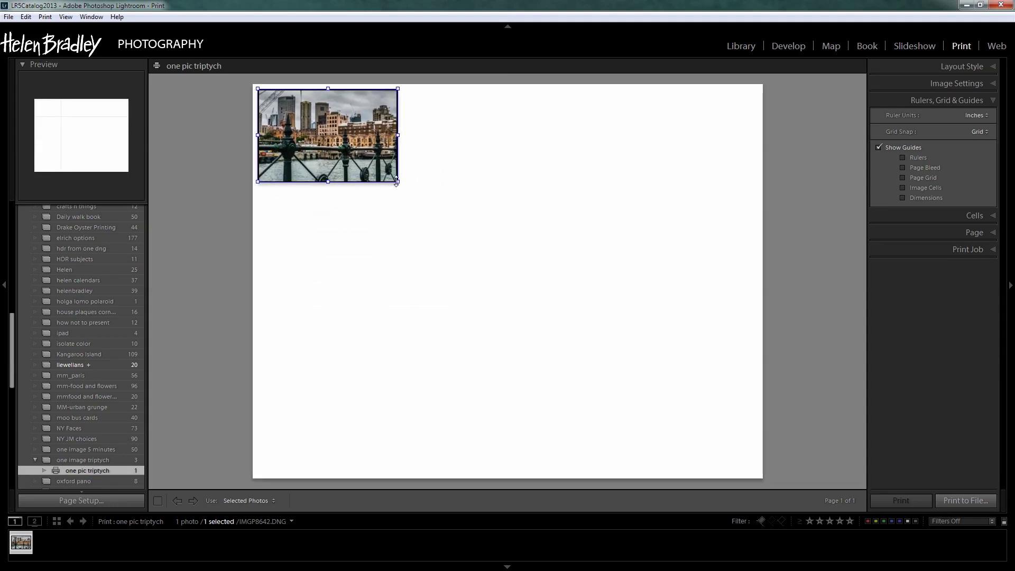
left_click_drag(398, 181, 761, 477)
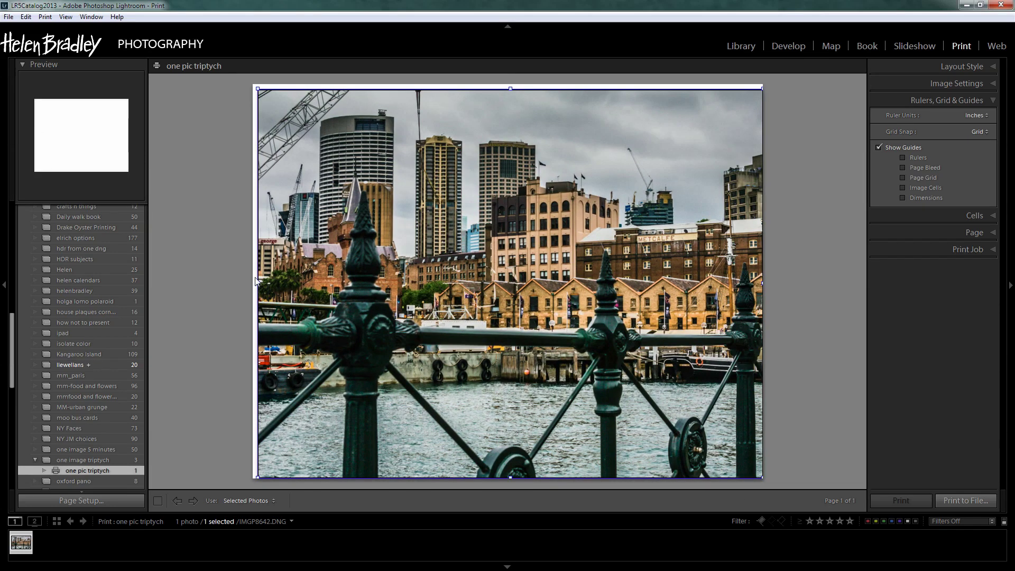
left_click_drag(258, 282, 253, 282)
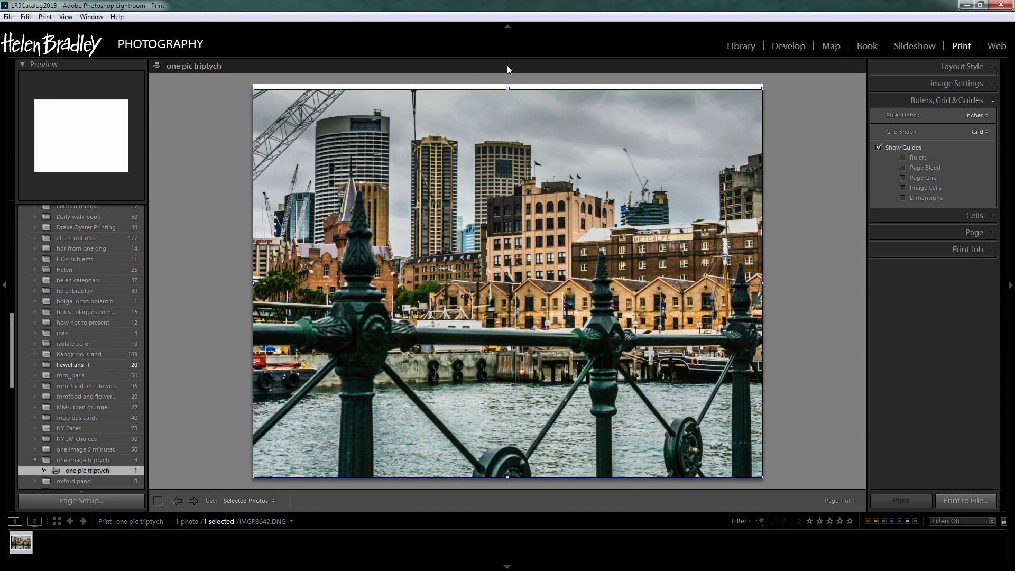
left_click(993, 84)
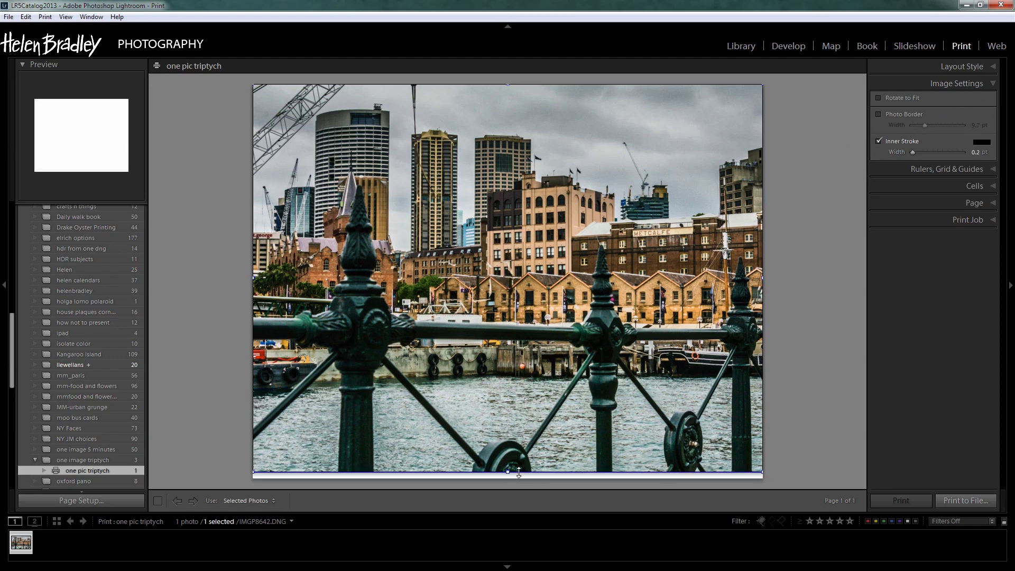
left_click_drag(507, 479, 507, 485)
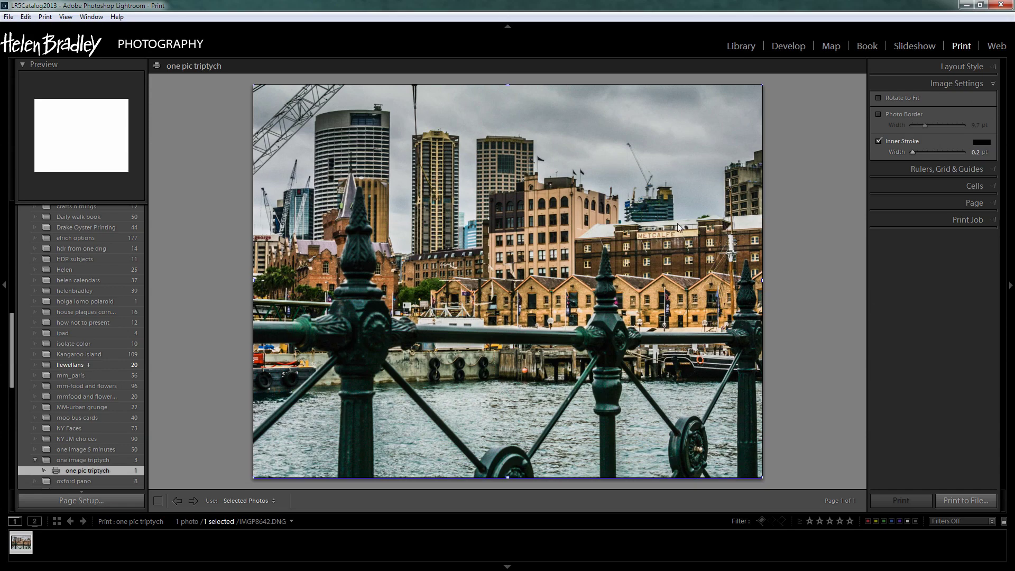
left_click(958, 83)
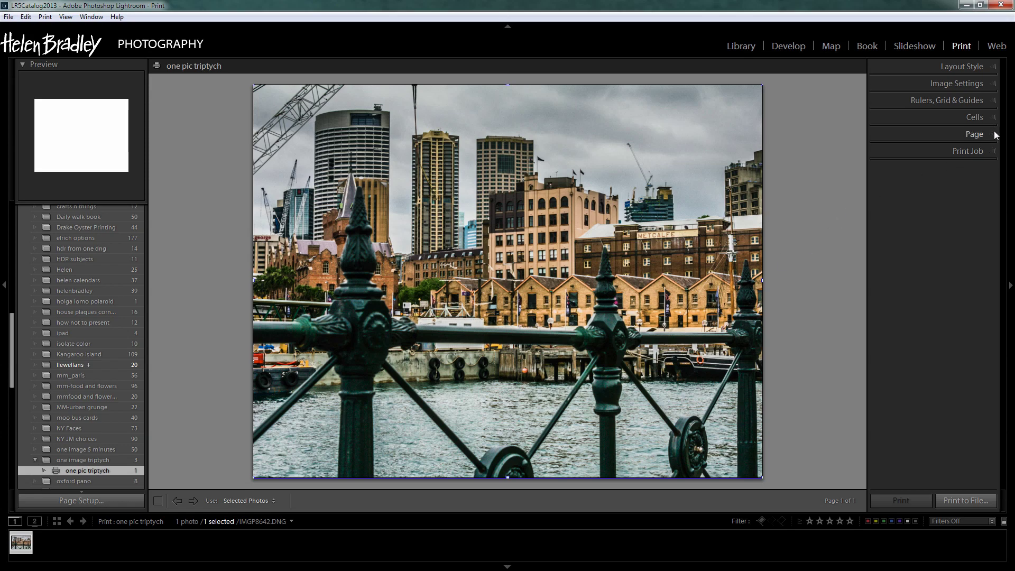
Enable the identity plate on the print page and open it for editing.
left_click(956, 136)
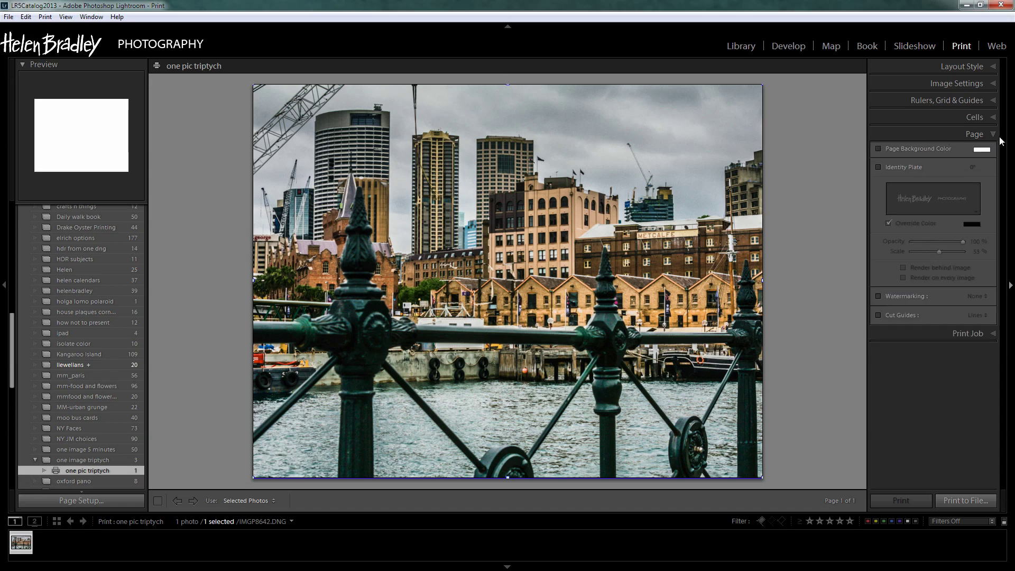
left_click(878, 167)
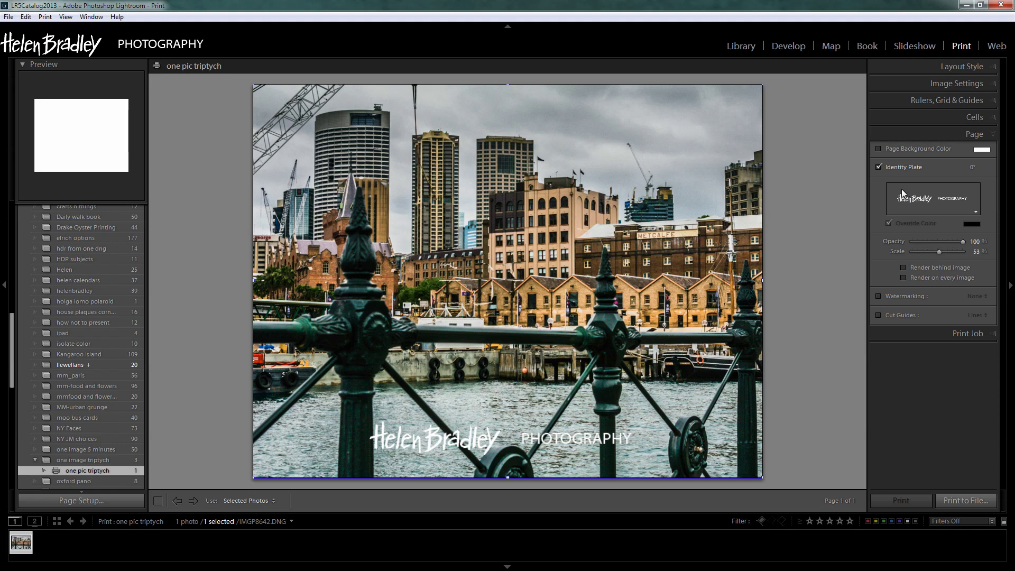
left_click(976, 212)
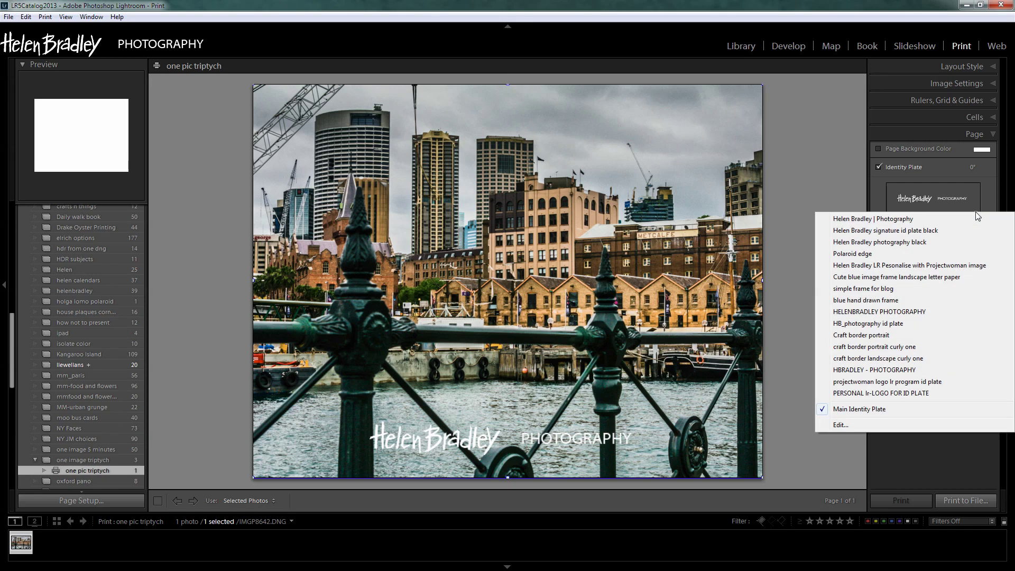
left_click(830, 424)
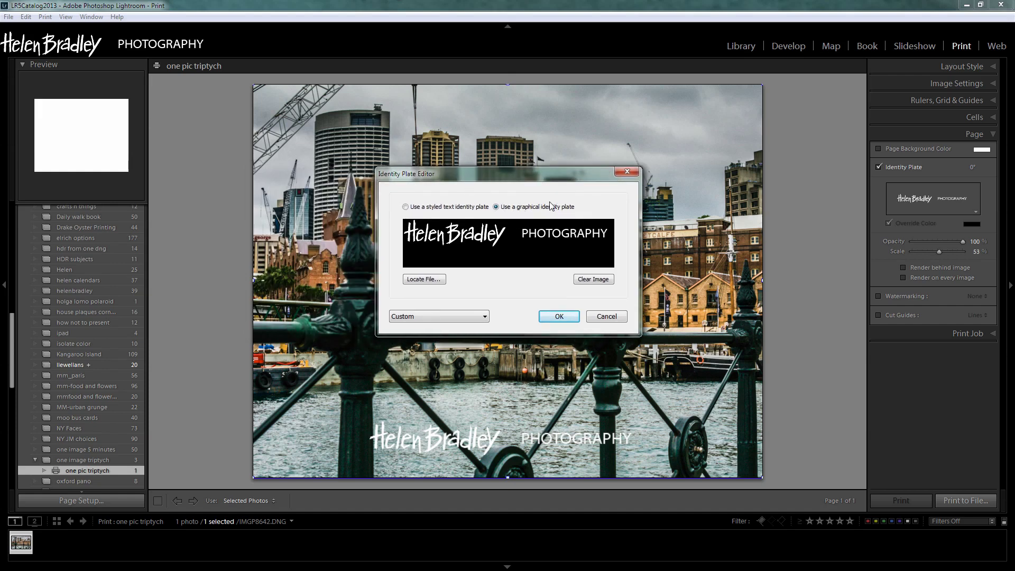
Load triptych.png from the Pictures library as the graphical identity plate and accept the large file.
left_click(423, 280)
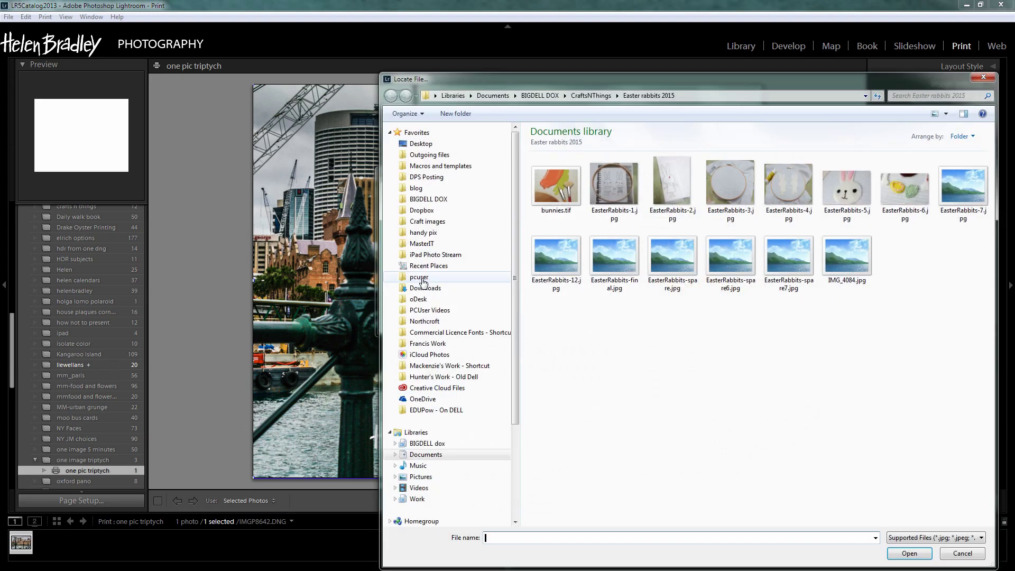
left_click(408, 478)
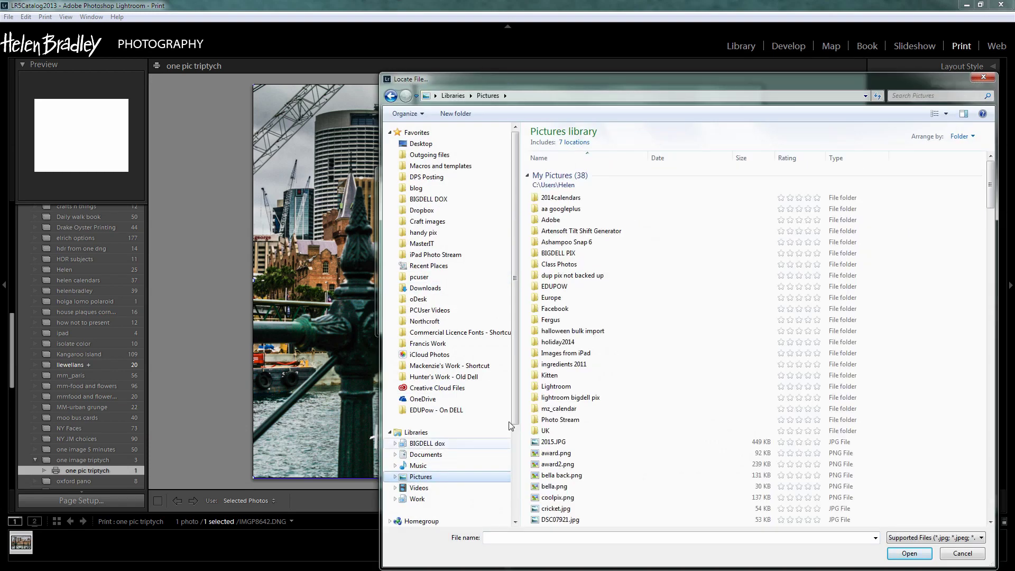
left_click_drag(538, 84, 422, 62)
scroll(741, 249, "down", 4)
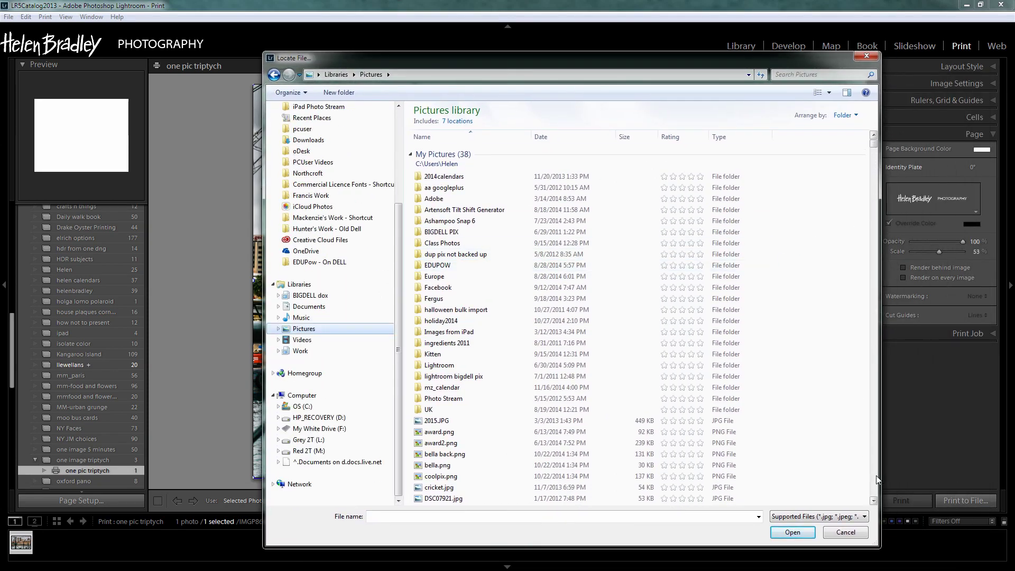
scroll(867, 471, "down", 10)
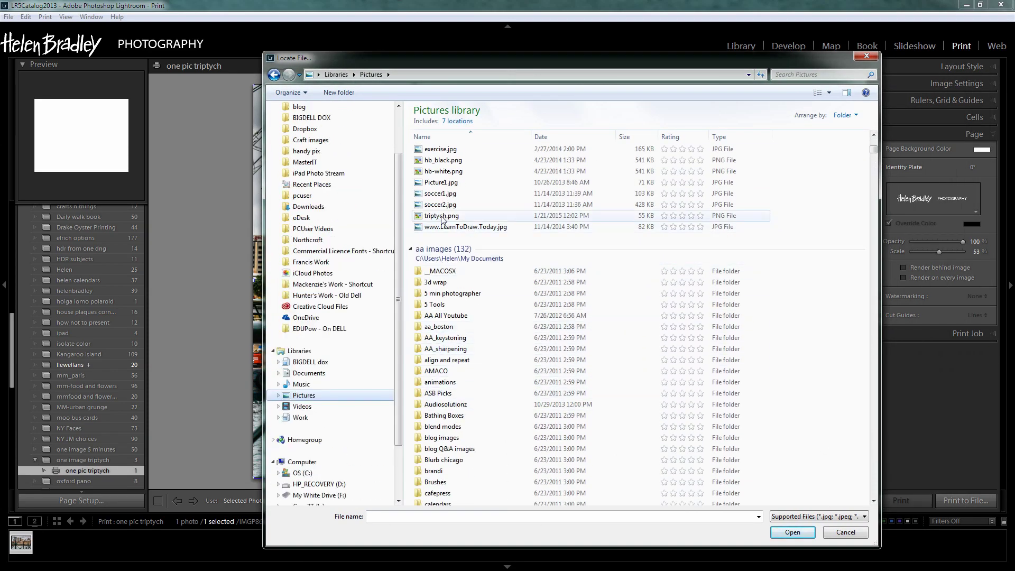
left_click(619, 216)
left_click(793, 532)
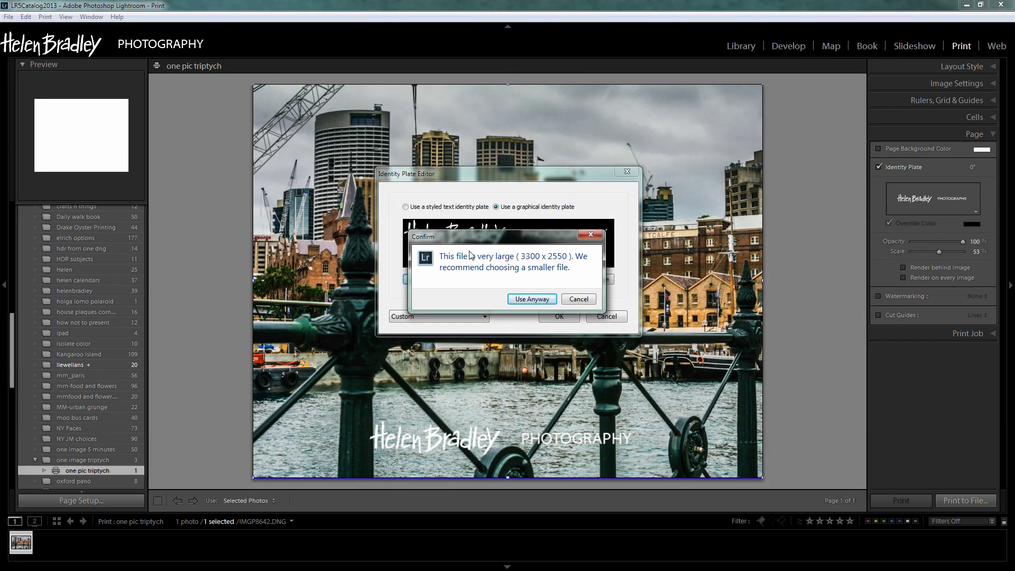
left_click(524, 300)
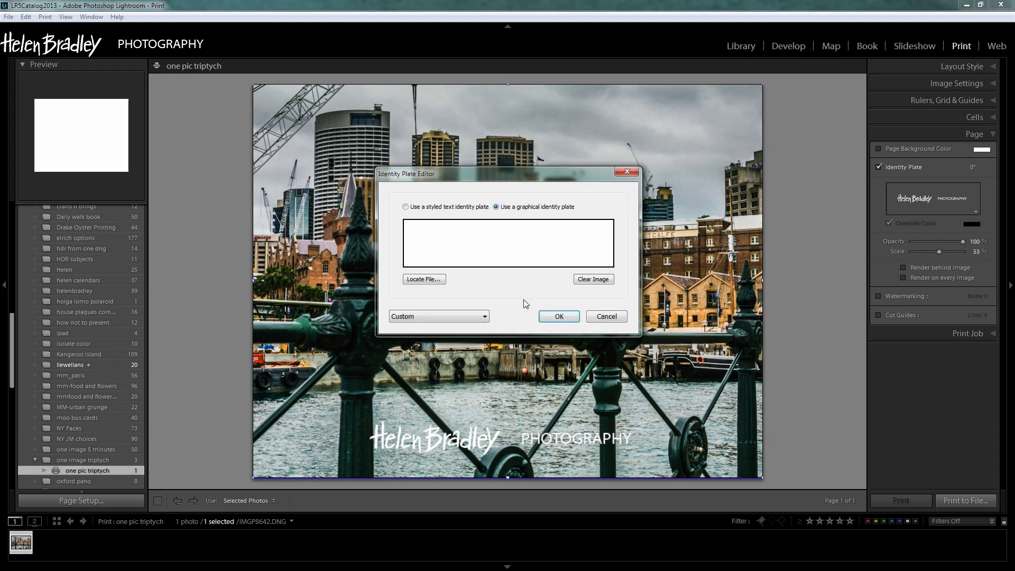
Save the graphical identity plate as "one image triptych overlay" and apply it to the print page.
left_click(485, 318)
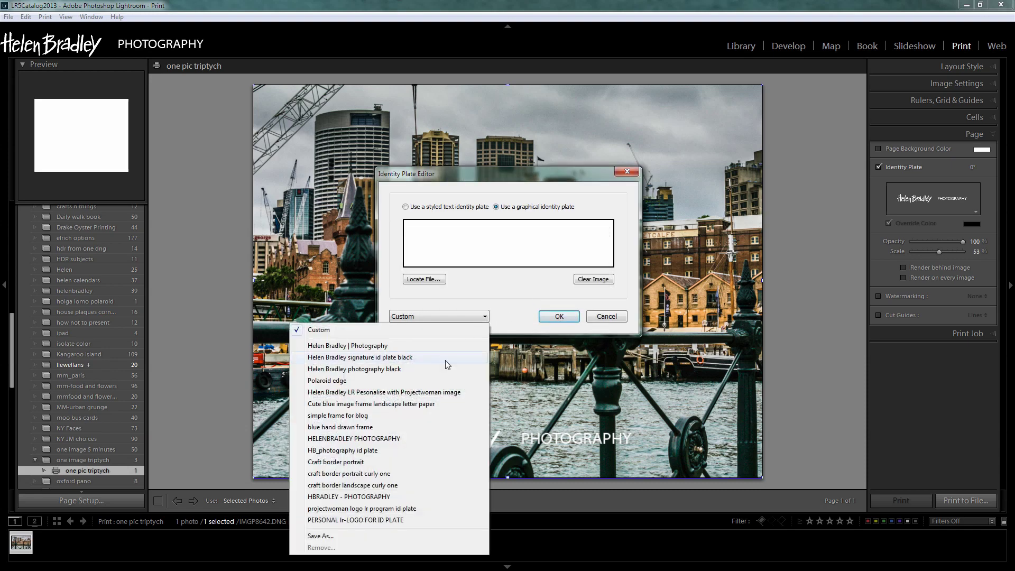
left_click(320, 537)
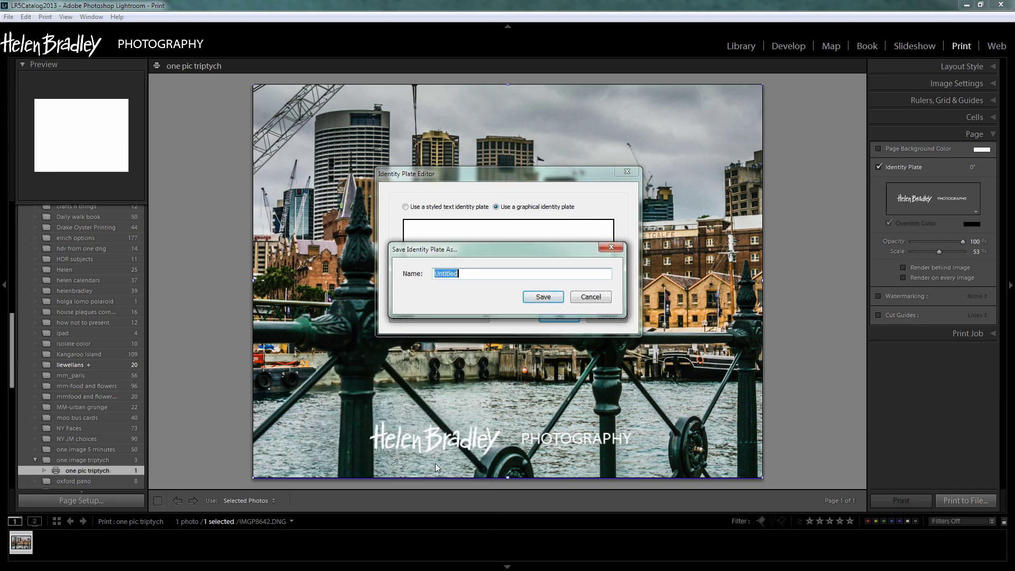
type("one image triptych overlay")
left_click(537, 297)
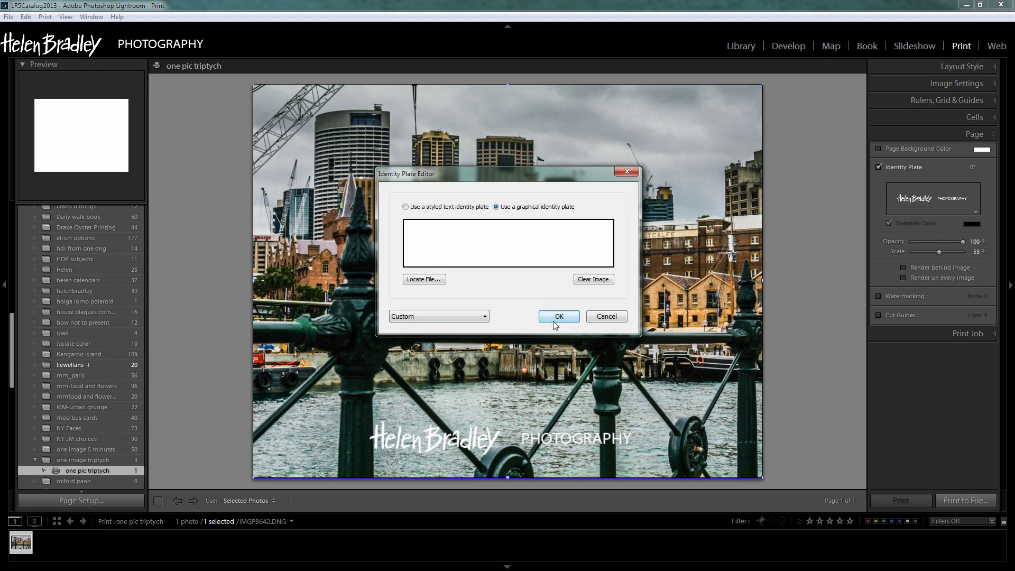
left_click(557, 318)
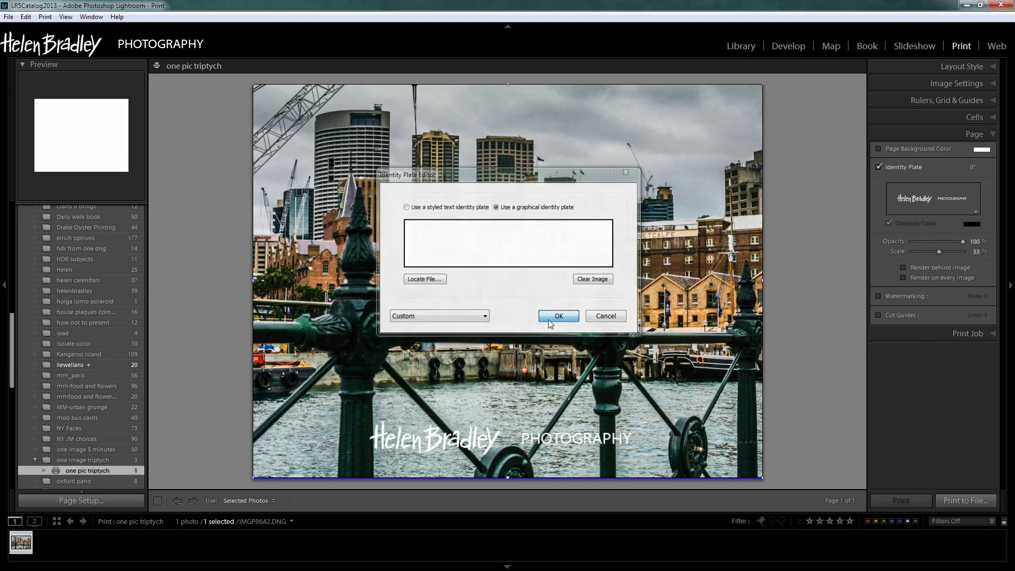
Align the triptych overlay with the page's upper-left corner and enlarge it to 100% scale to cover the whole page.
left_click_drag(498, 344, 466, 224)
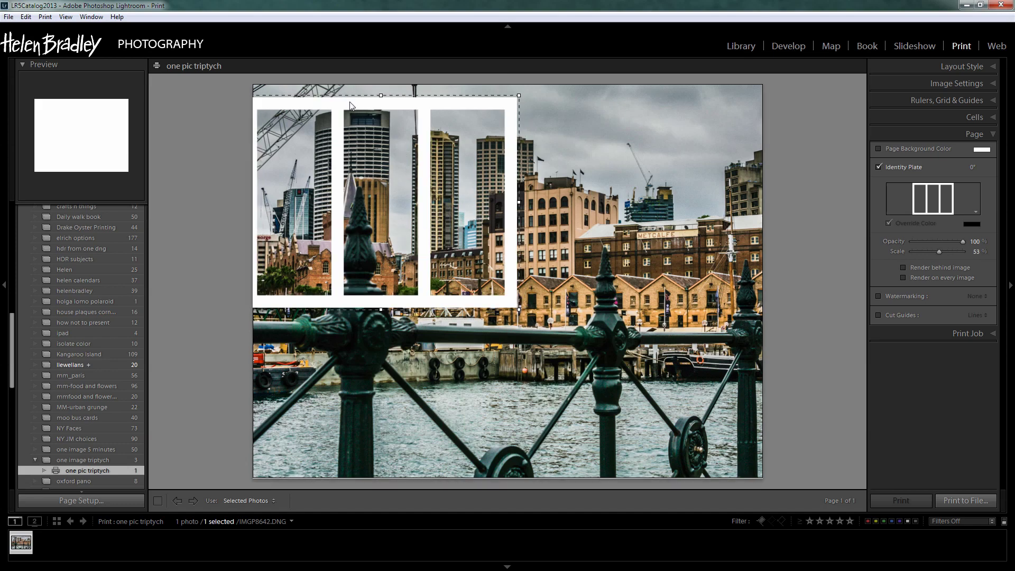
mouse_move(350, 104)
left_mouse_down()
mouse_move(365, 107)
mouse_move(355, 92)
left_mouse_up()
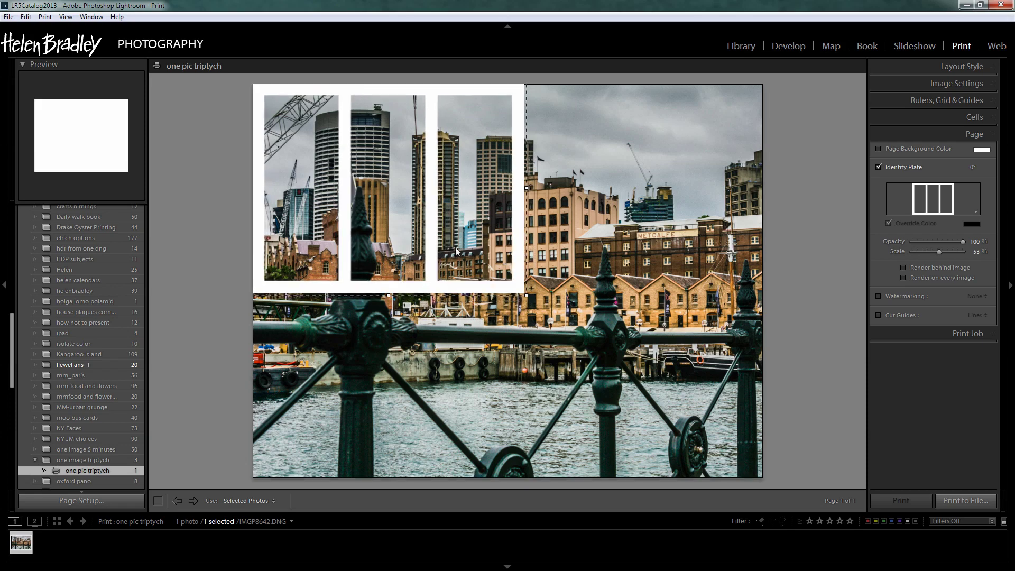
left_click_drag(525, 294, 799, 490)
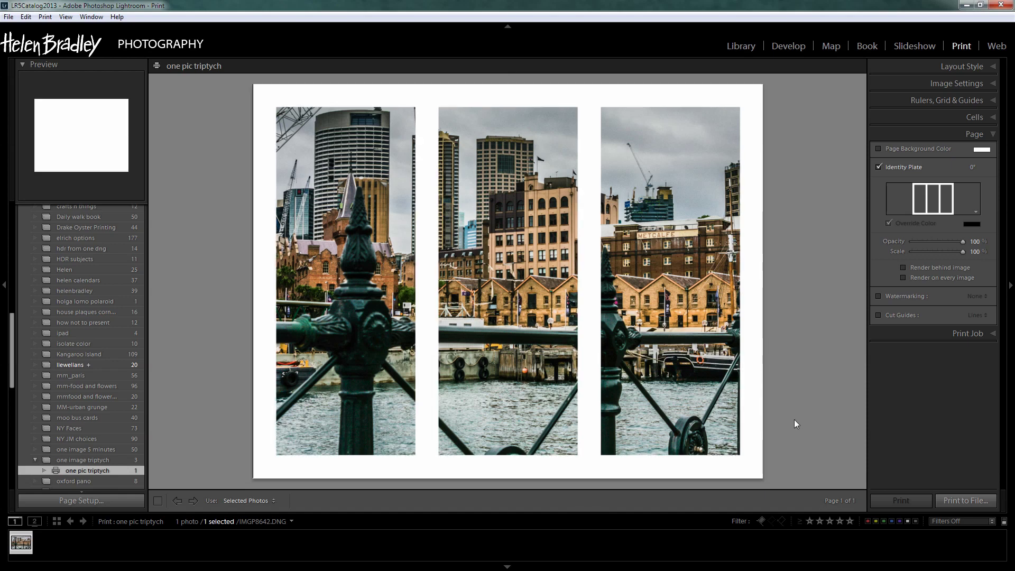
Show the print job settings, save the layout as a user template named "one image triptych overlay", and collapse the Lightroom Templates folder.
left_click(989, 335)
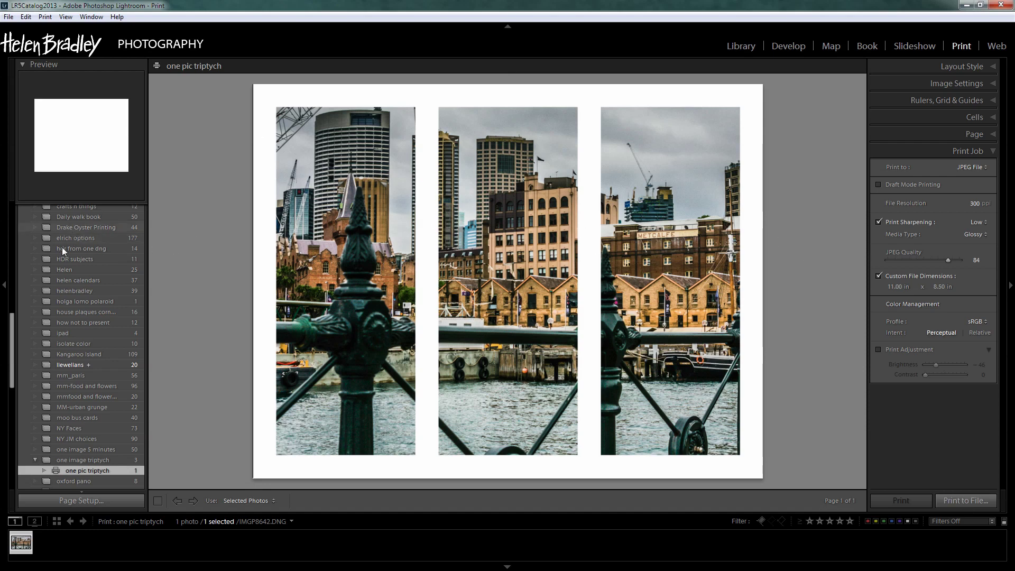
left_click_drag(11, 350, 7, 244)
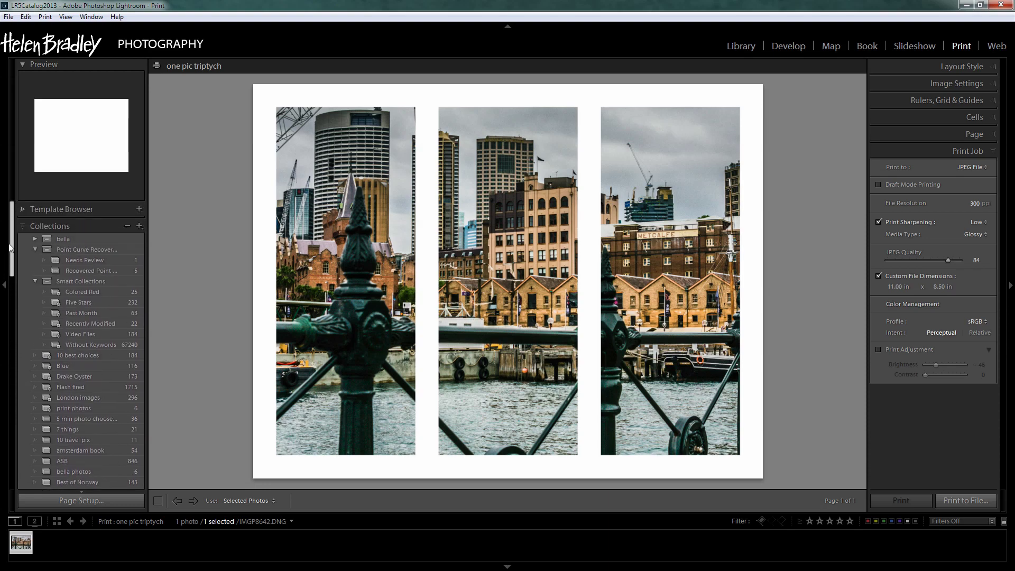
left_click(138, 208)
left_click(137, 208)
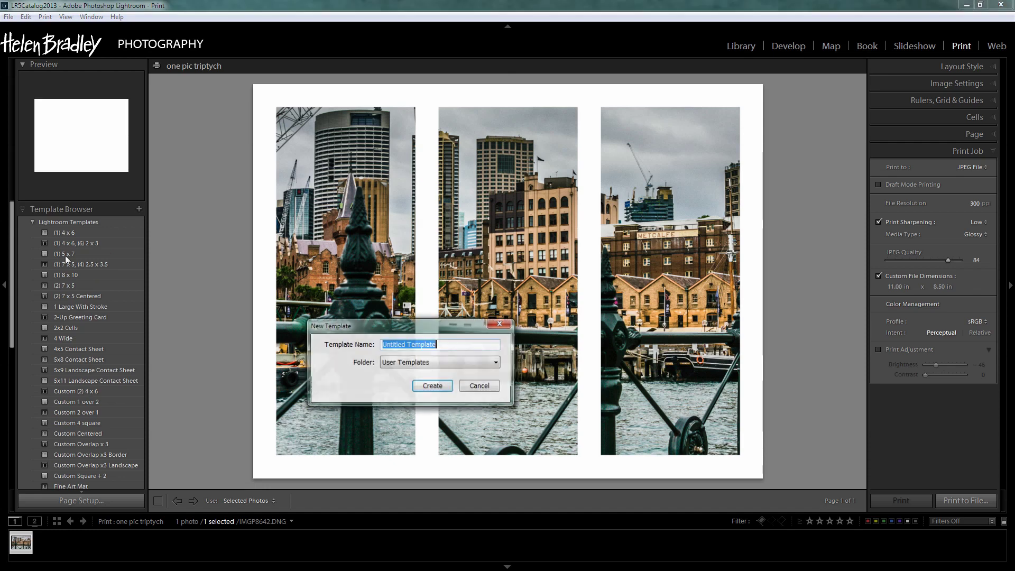
type("o")
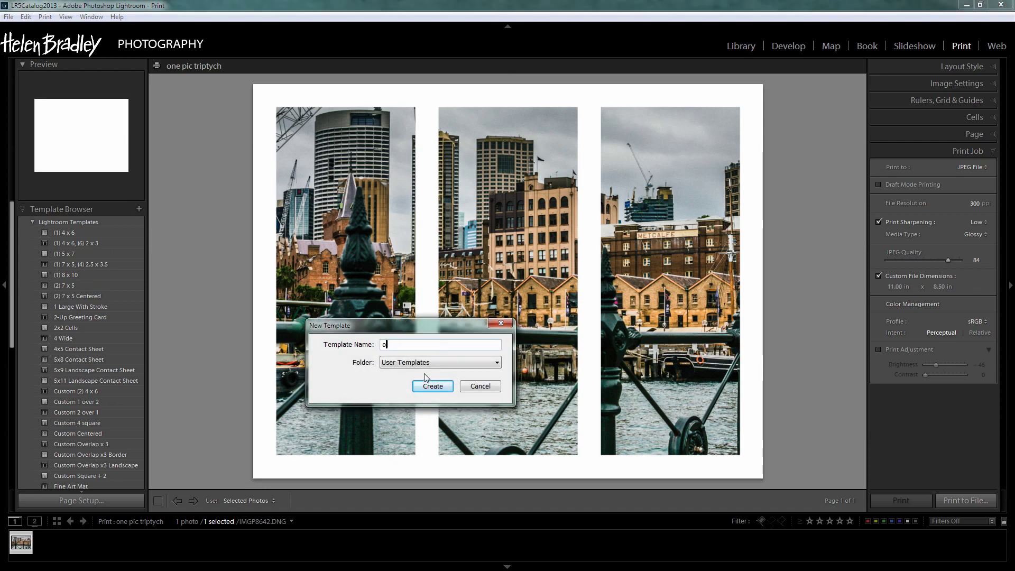
type("ne image triptych overlay")
left_click(432, 386)
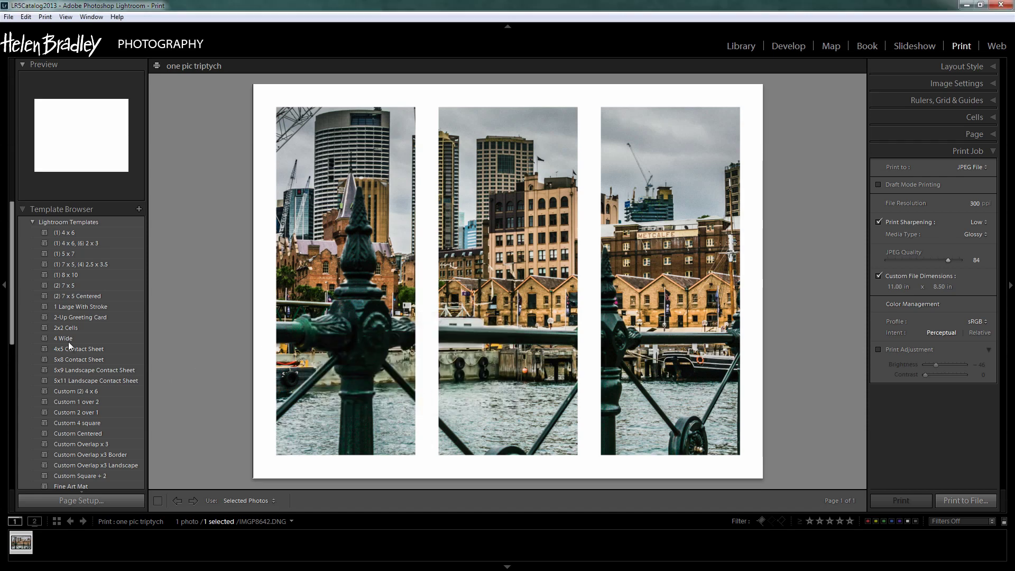
left_click(32, 222)
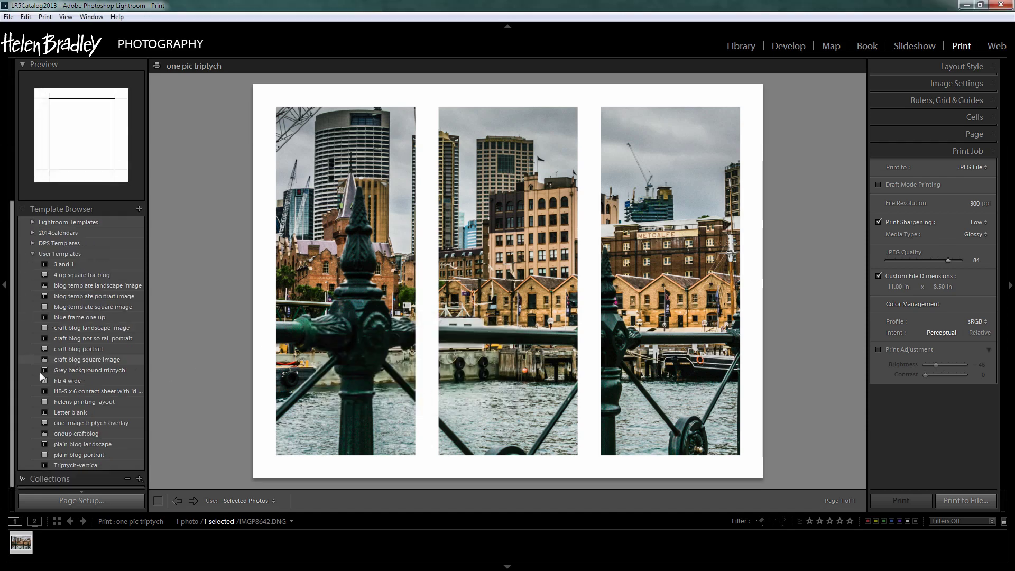